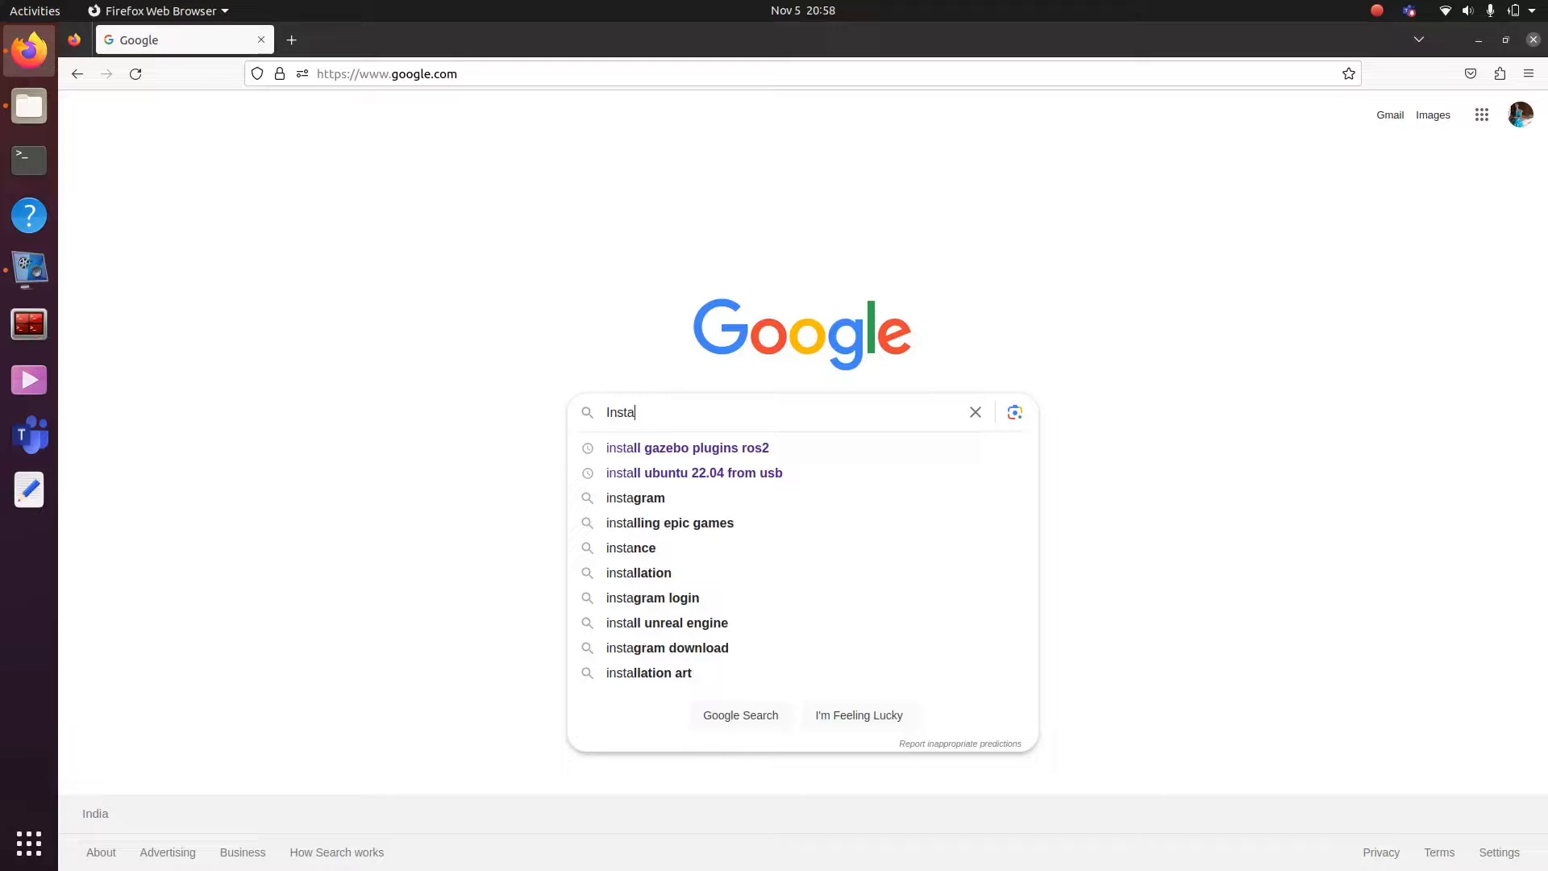
pyautogui.write('lling unrea')
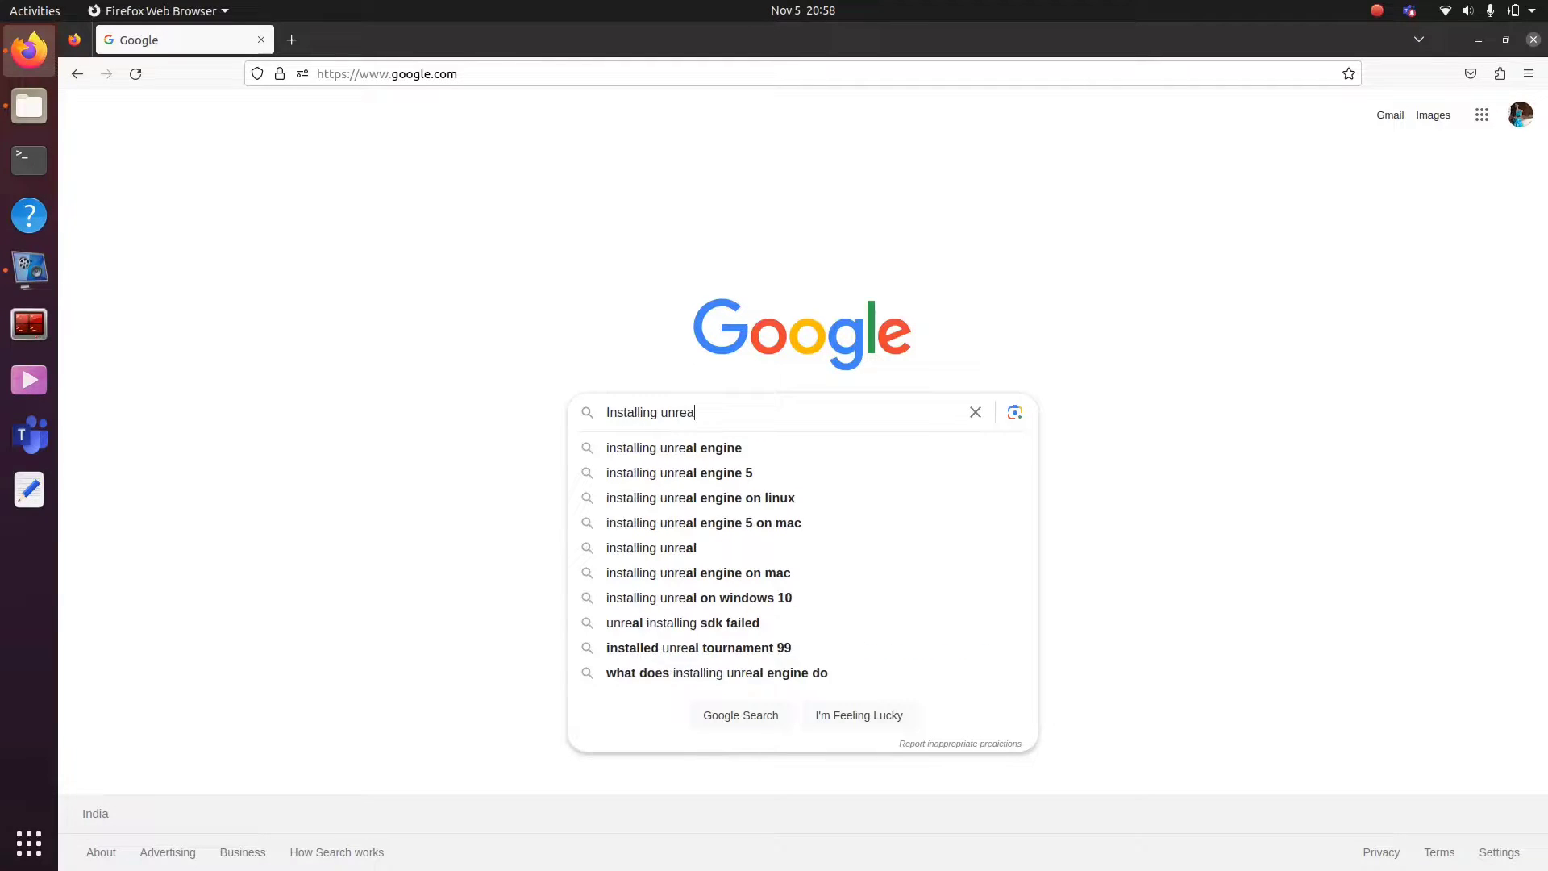
pyautogui.write('l engine')
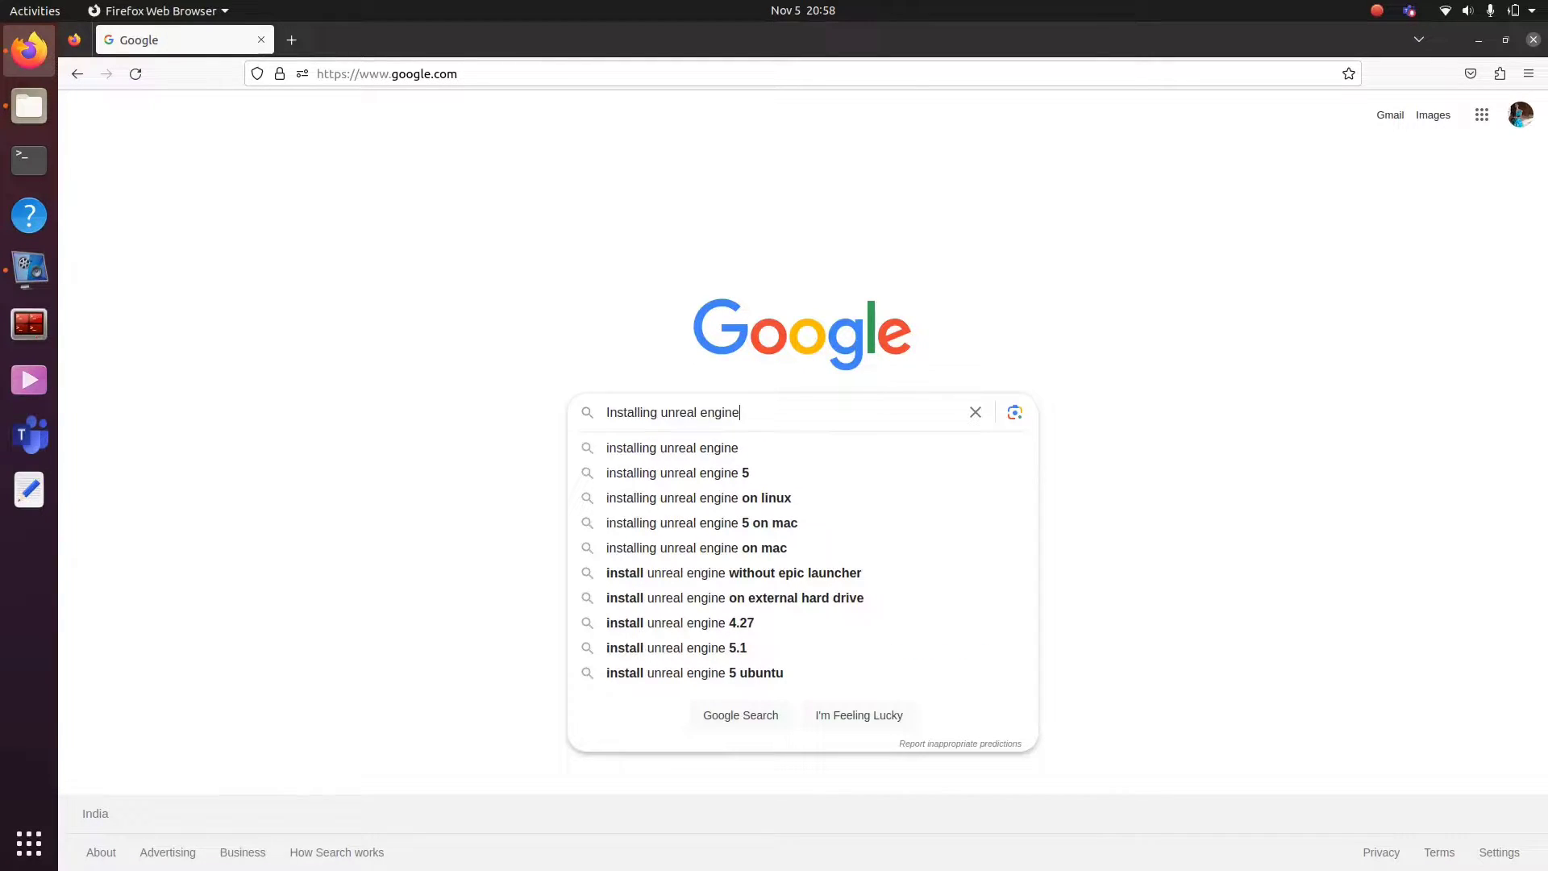
# Search Google for 'Installing unreal engine' and open the Unreal Engine 5.0 installation guide
pyautogui.press('Return')
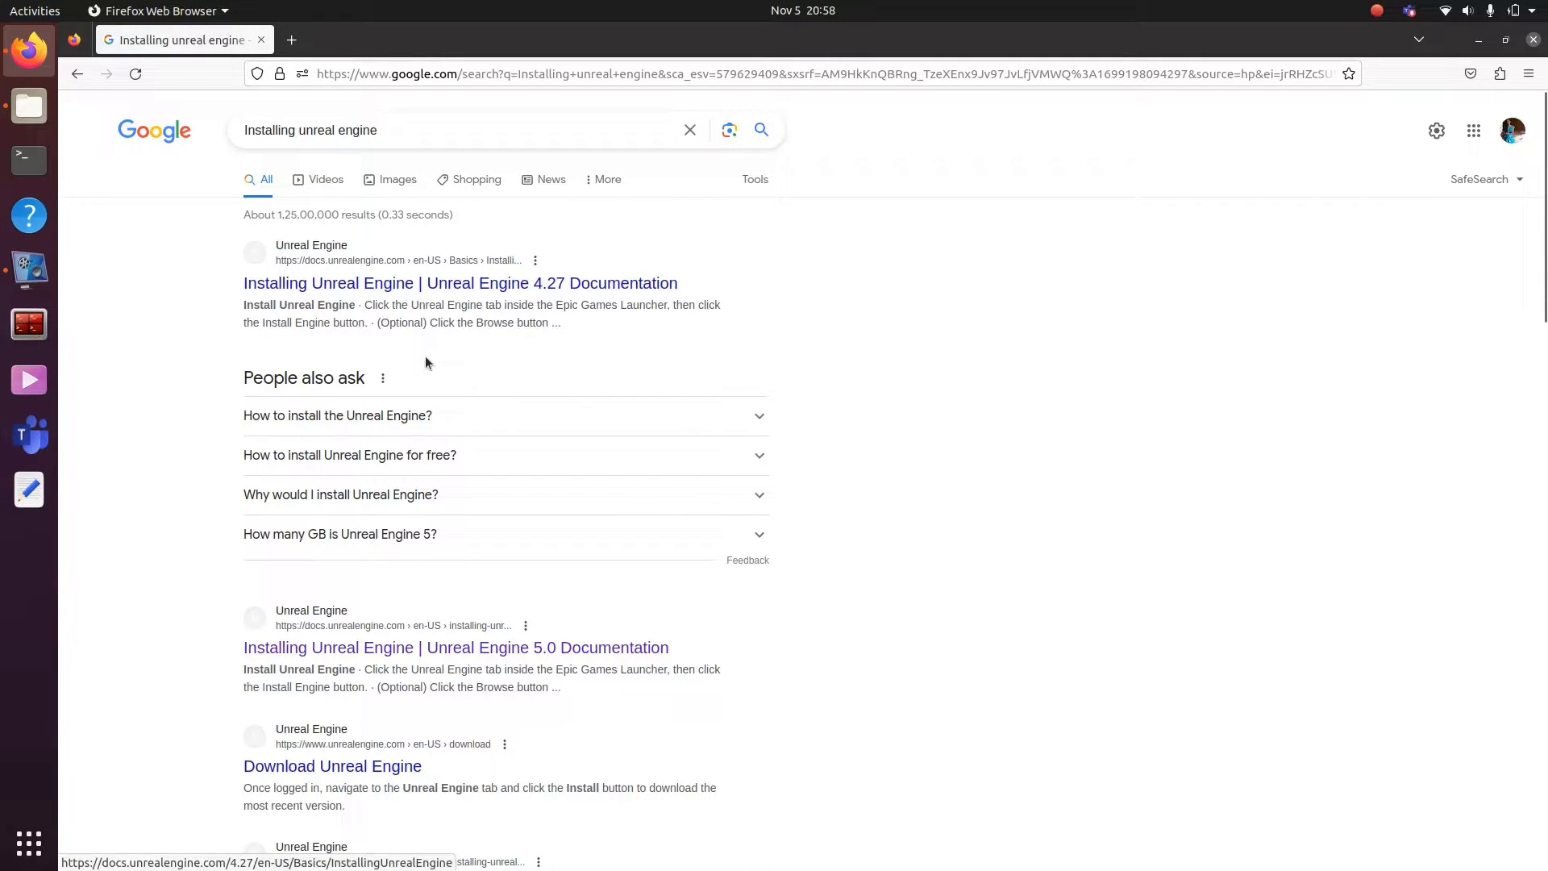
pyautogui.click(432, 648)
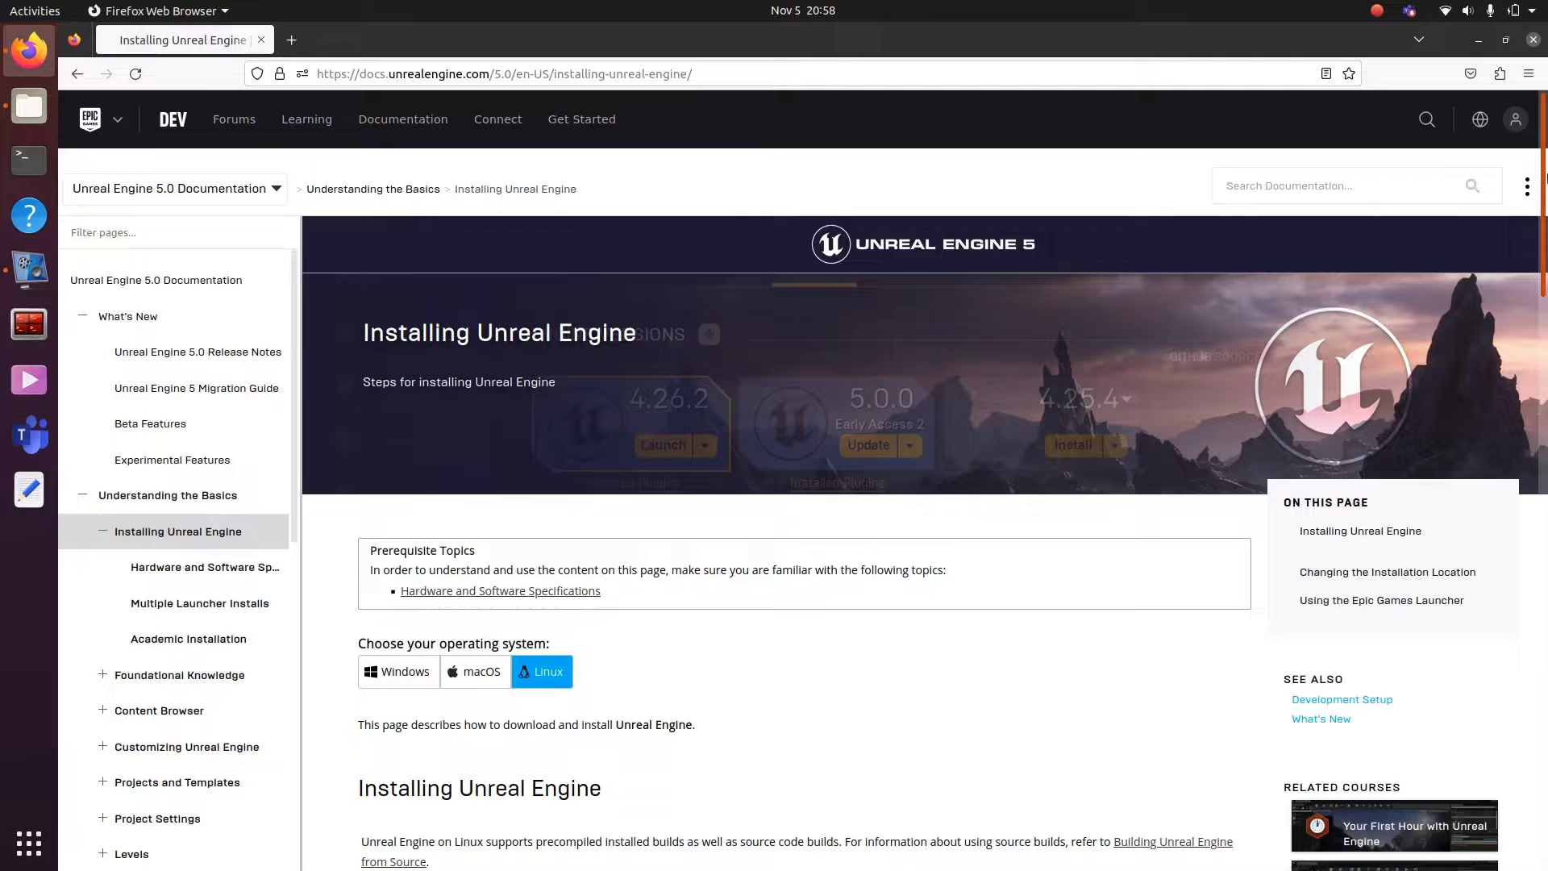
pyautogui.moveTo(1545, 175); pyautogui.dragTo(1545, 353)
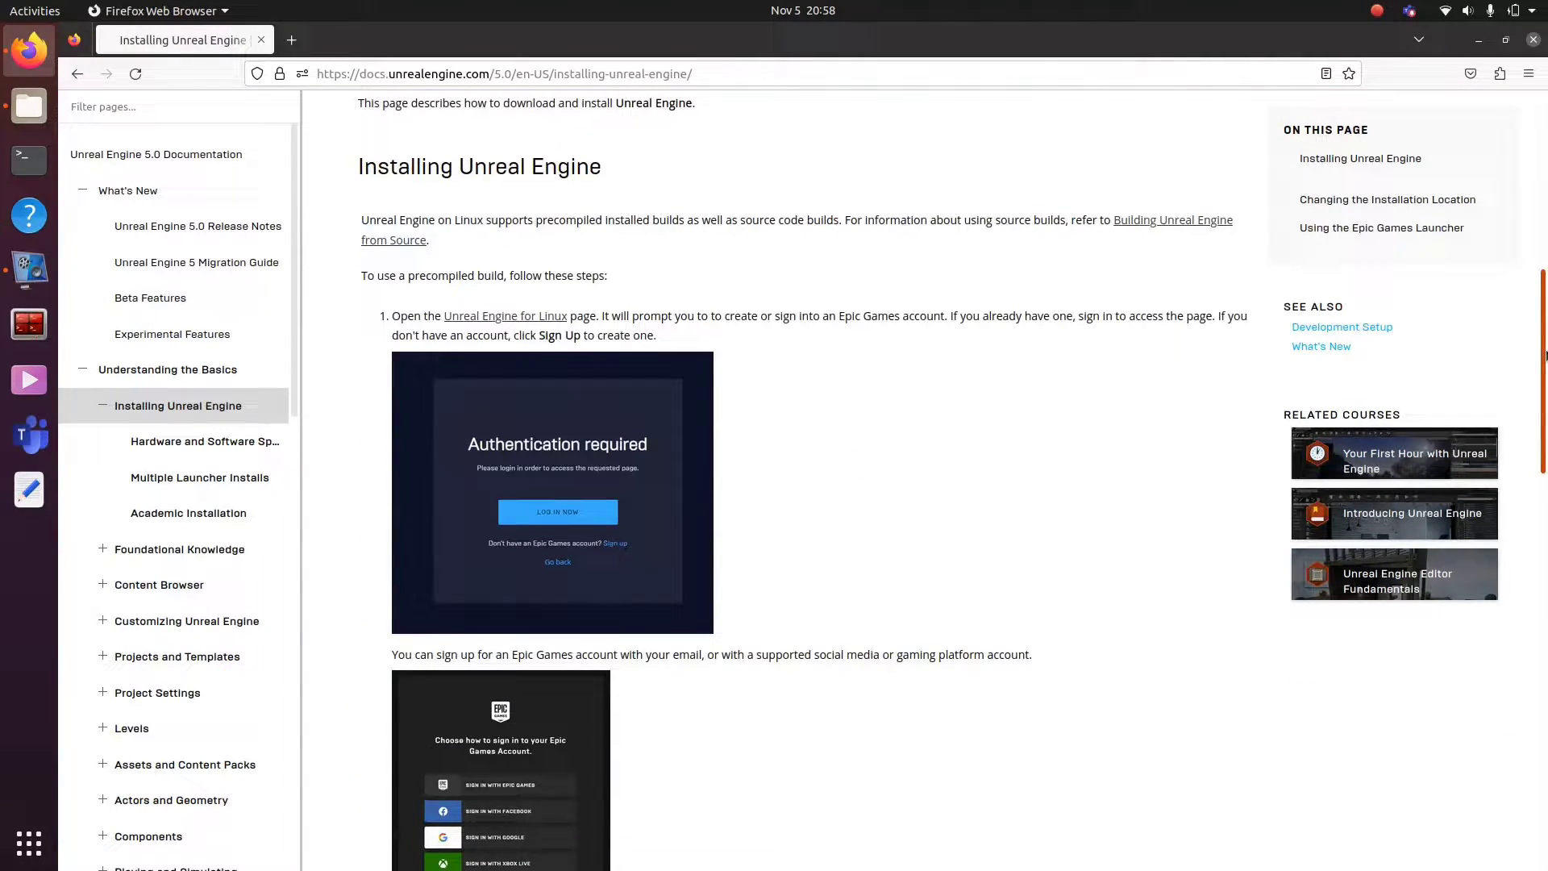
# Open the Unreal Engine for Linux page in a new tab and sign in to Epic Games with Google
pyautogui.rightClick(514, 310)
pyautogui.click(532, 324)
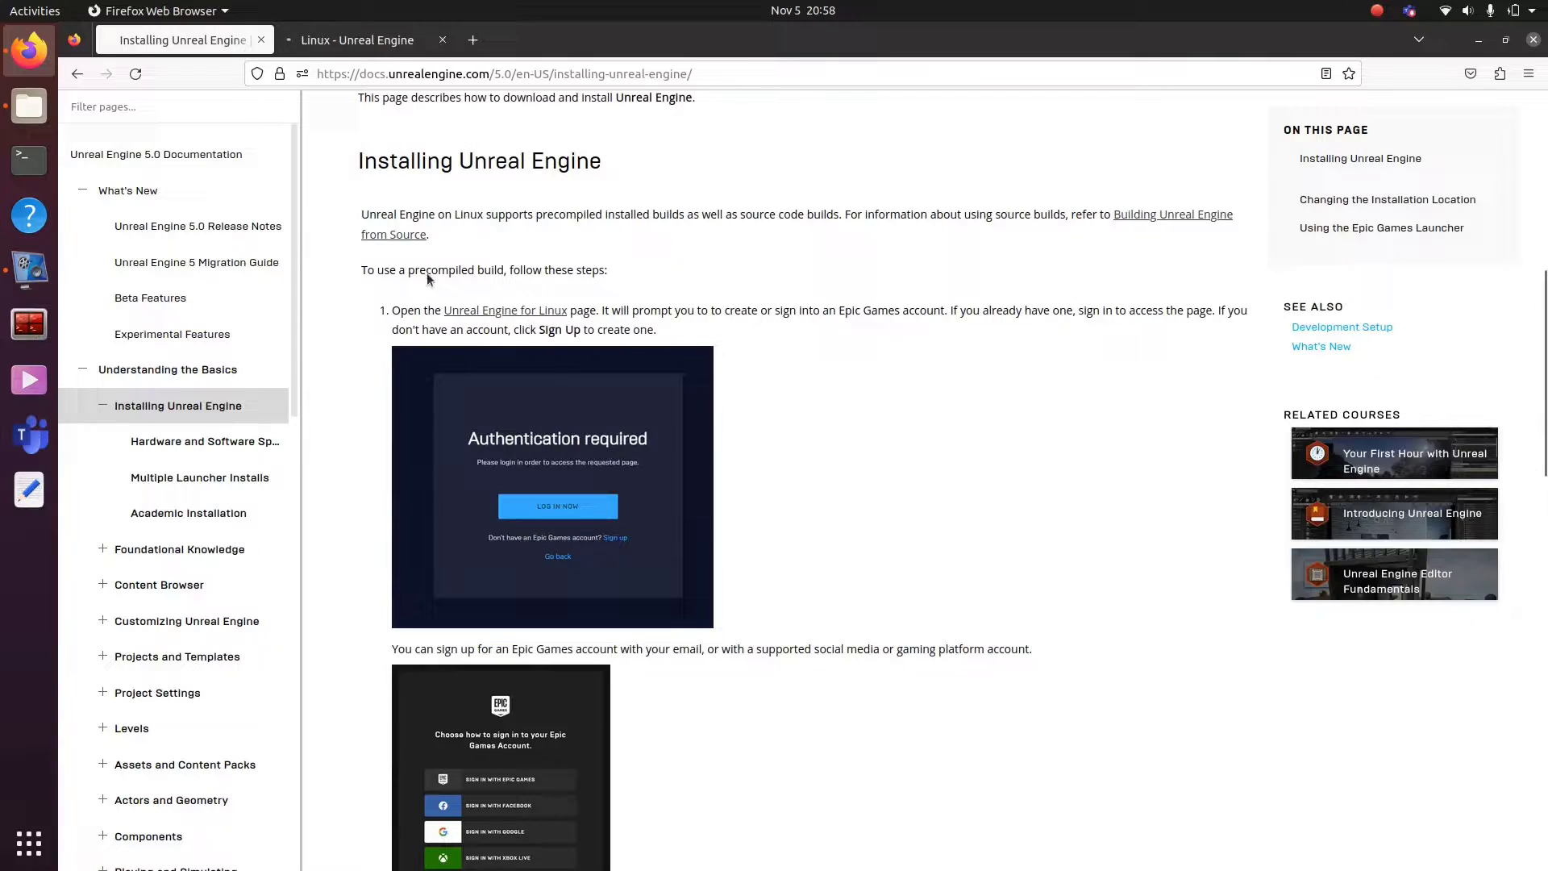
pyautogui.click(357, 40)
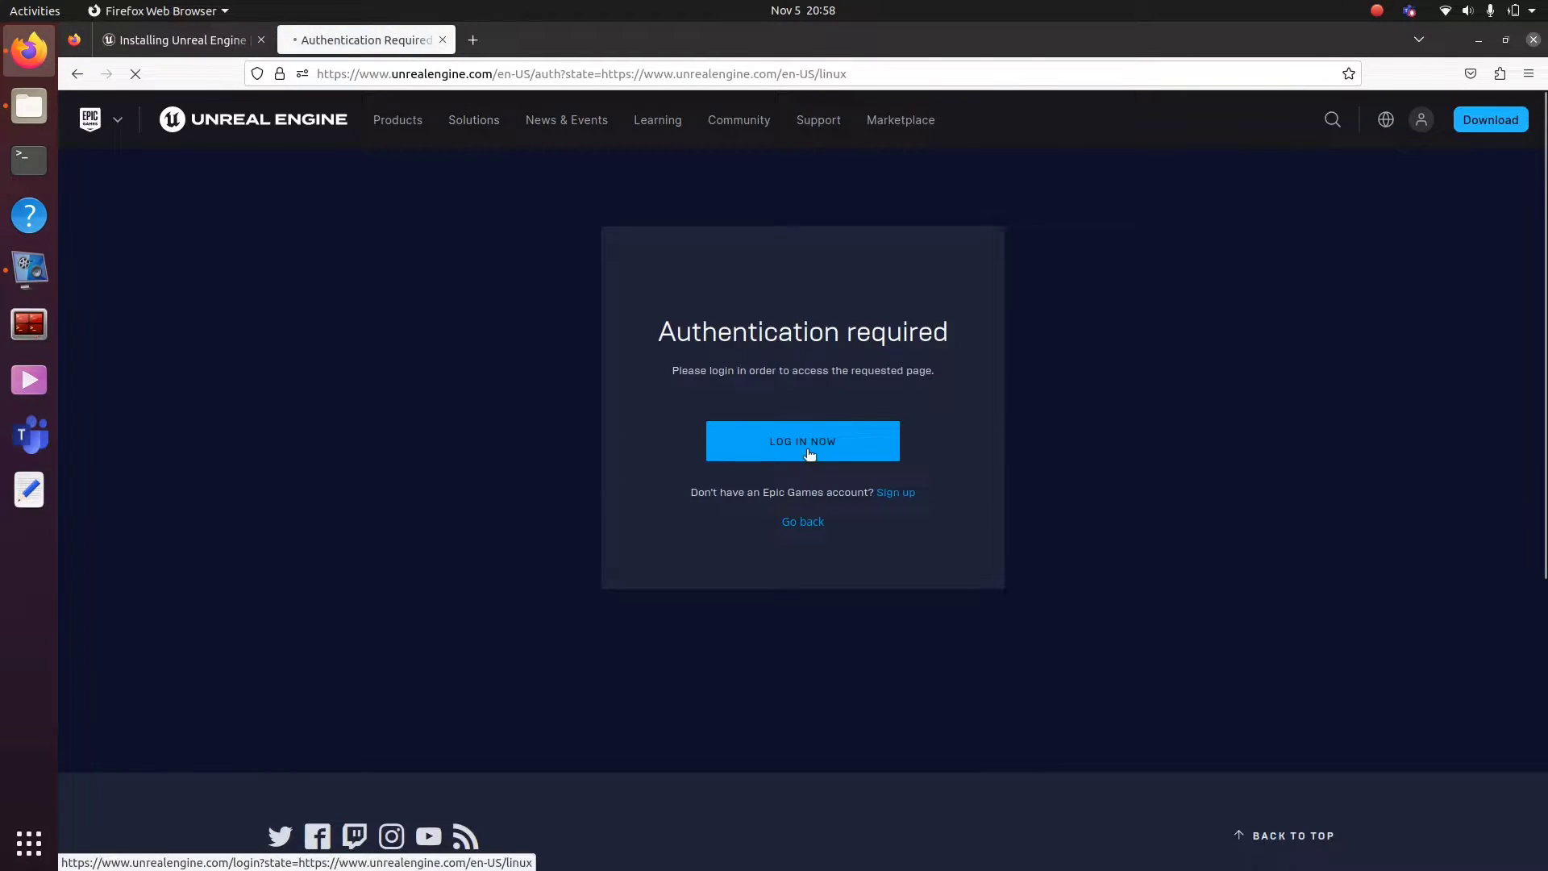
pyautogui.click(809, 450)
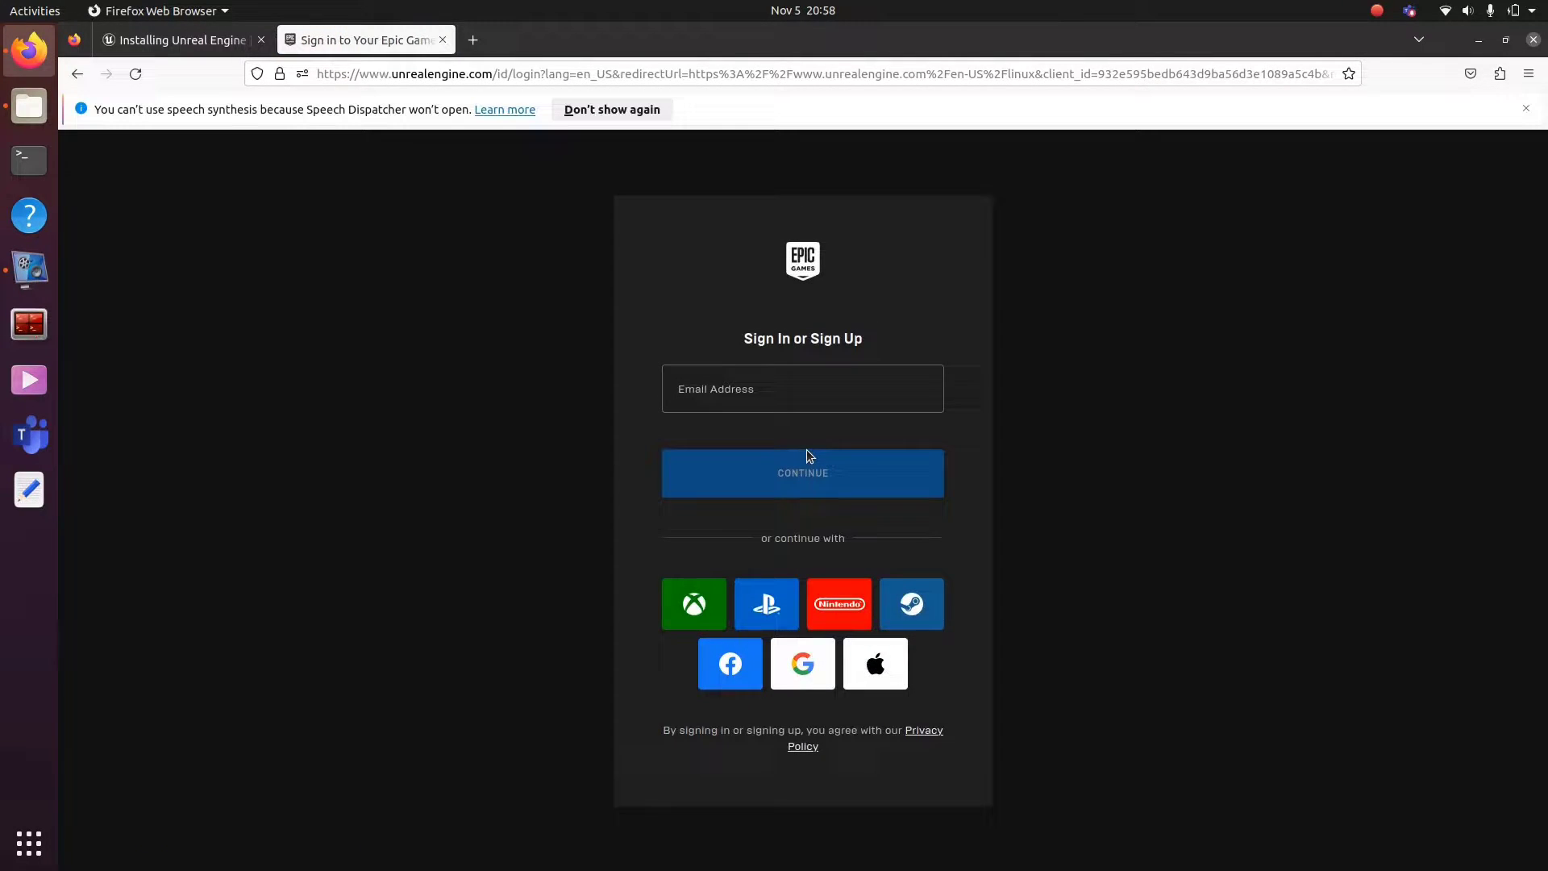
pyautogui.click(805, 670)
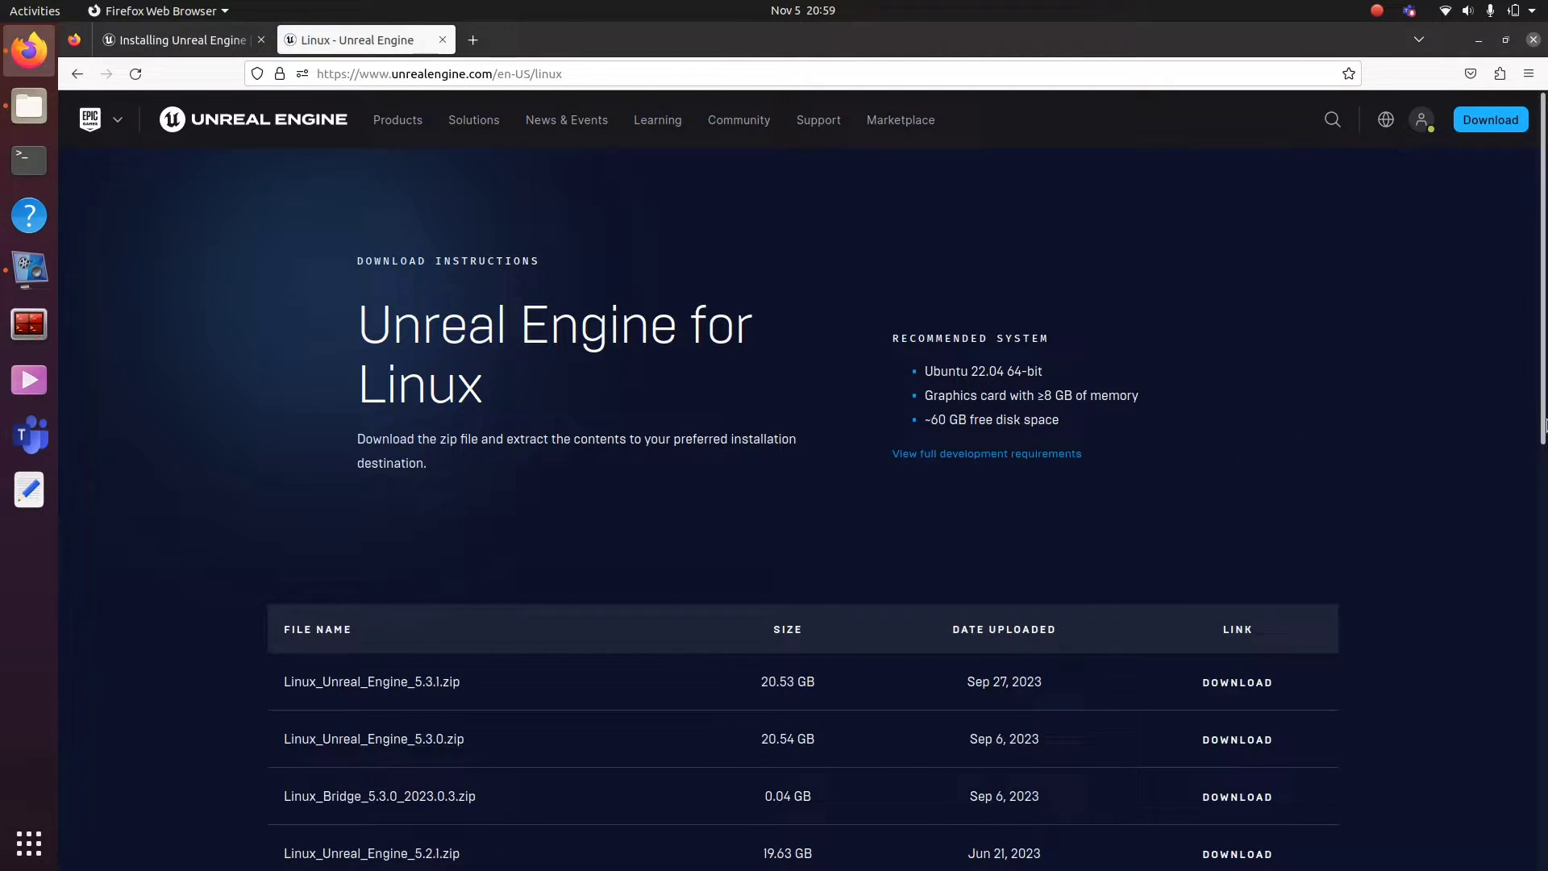
pyautogui.scroll(-4, 774, 485)
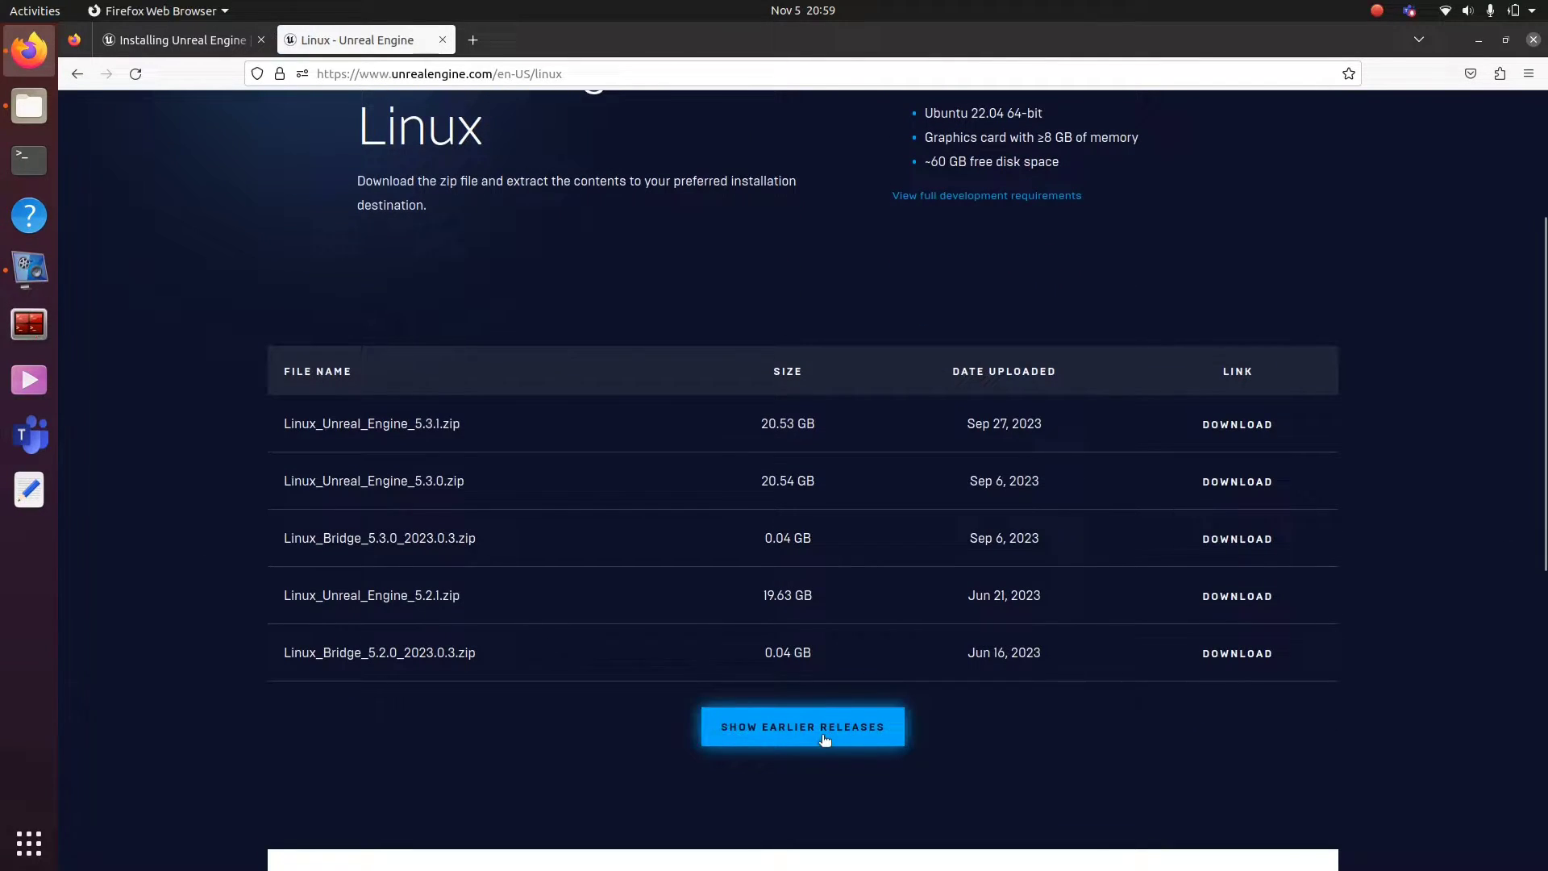
# Show earlier releases, download Linux_Unreal_Engine_5.1.1.zip and reveal it in the Downloads folder
pyautogui.click(823, 737)
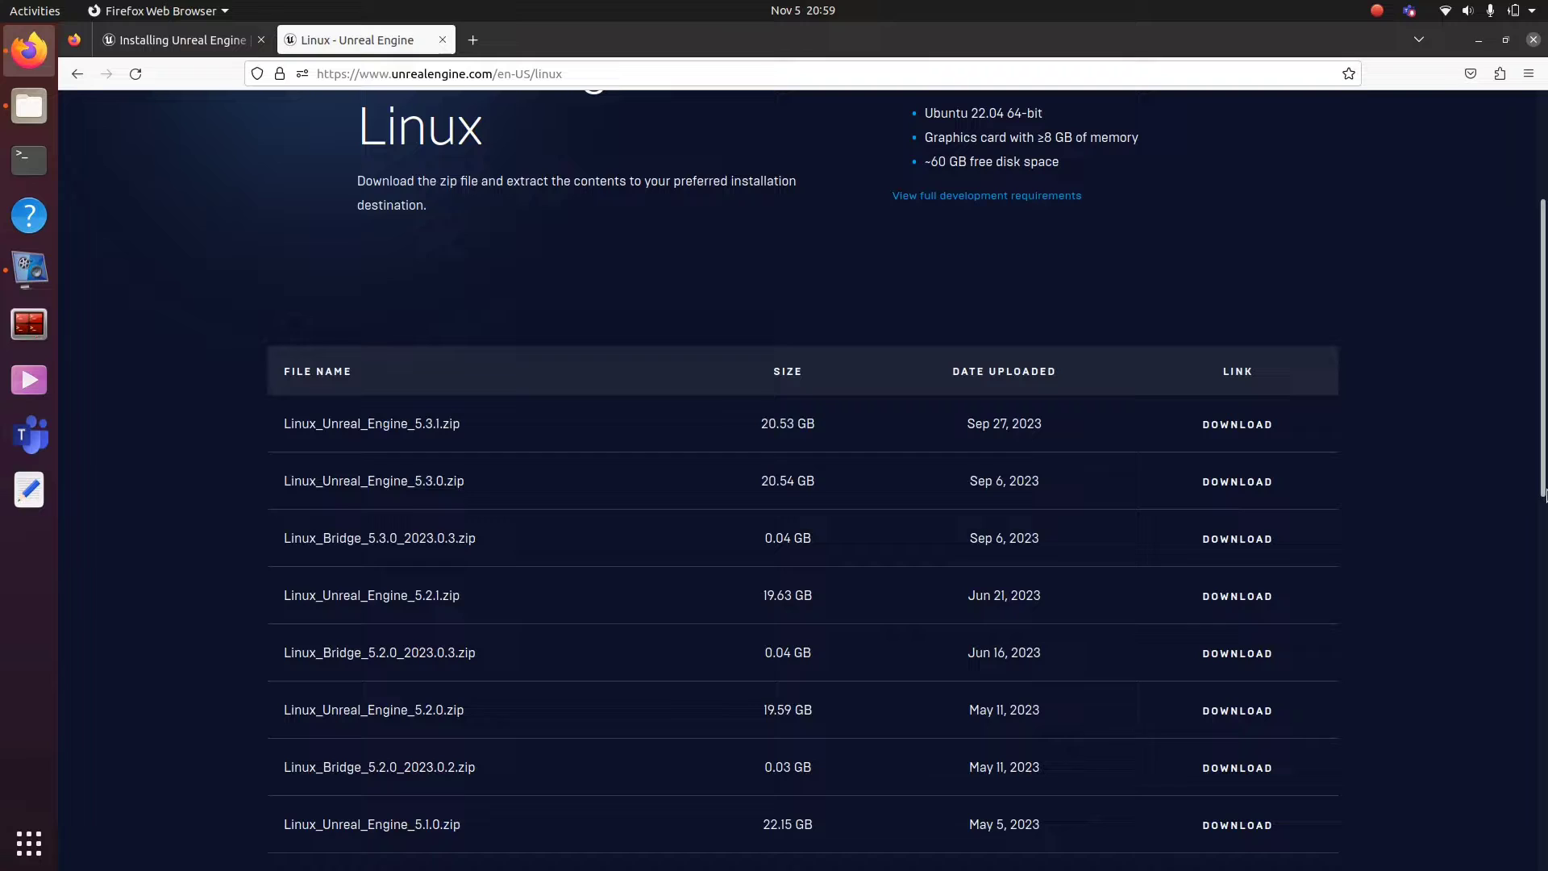
pyautogui.scroll(-3, 803, 484)
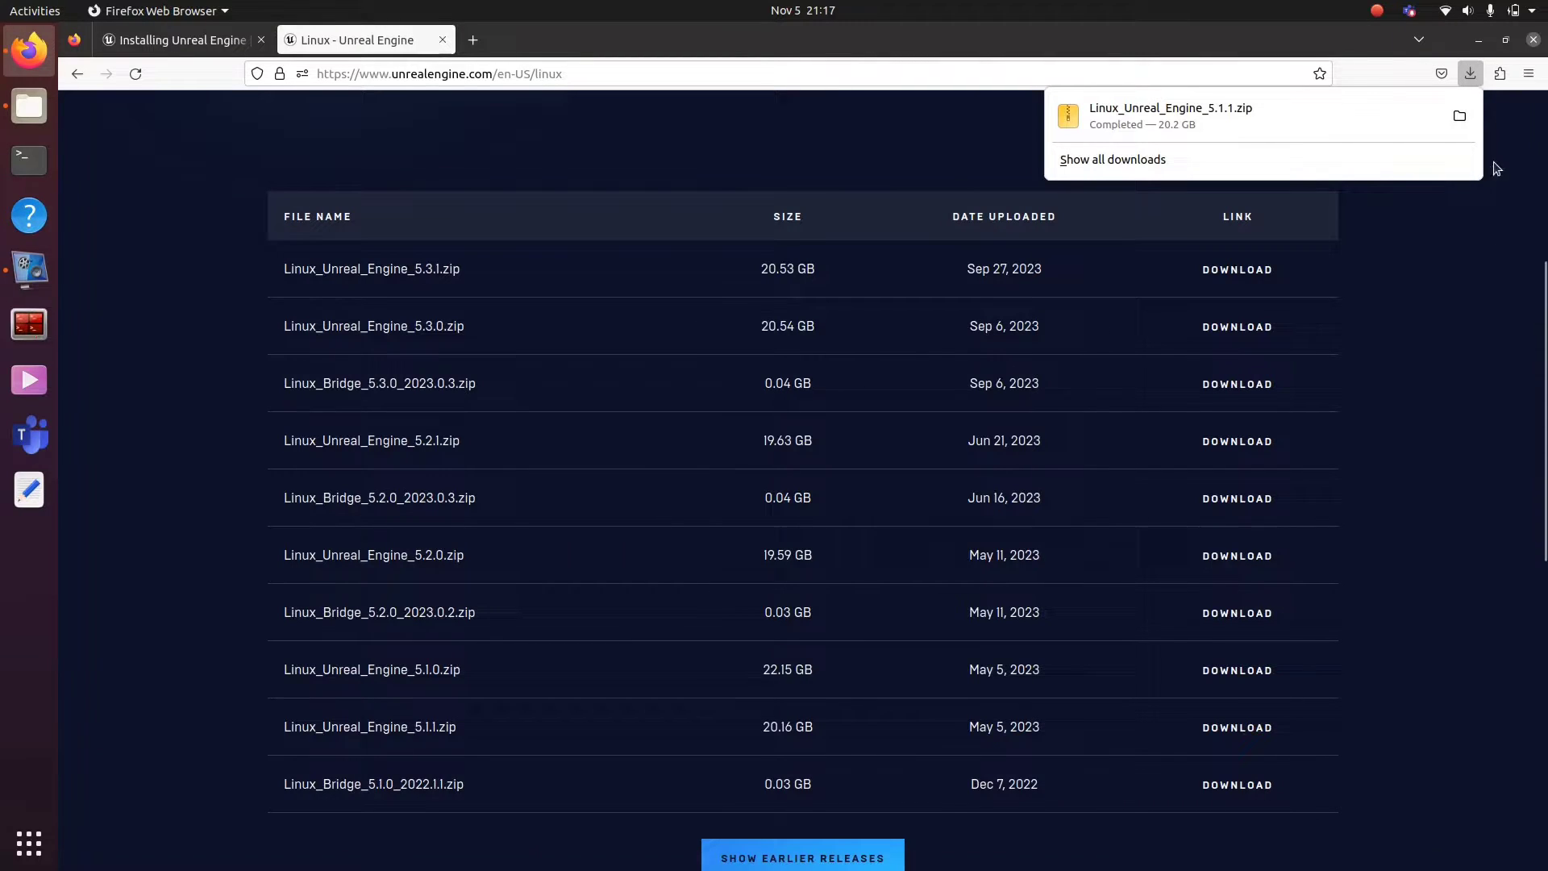
pyautogui.click(1458, 115)
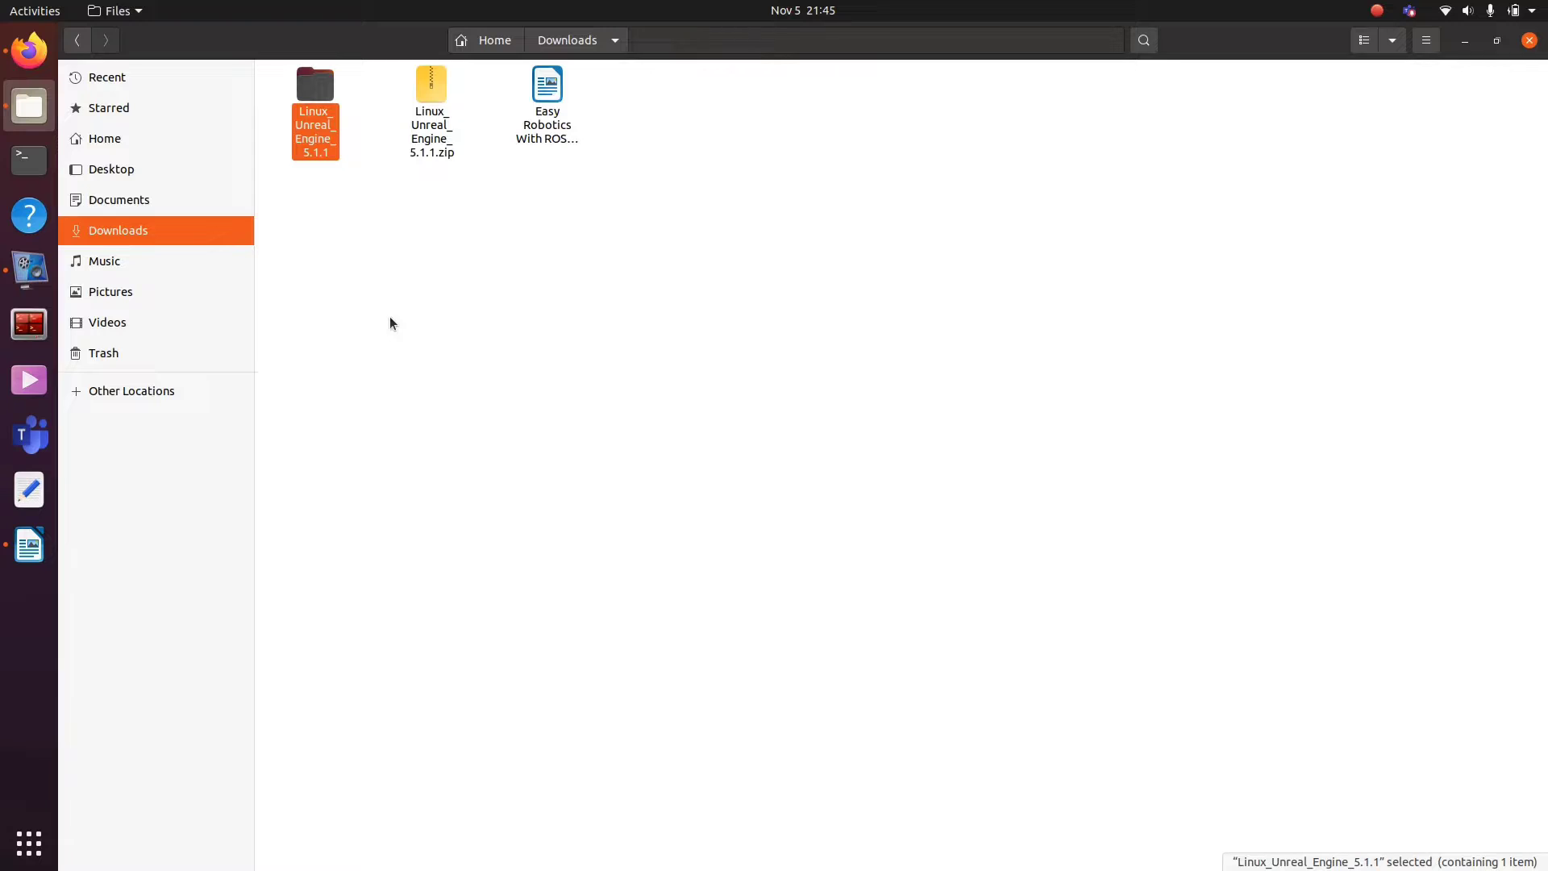
# Browse into Linux_Unreal_Engine_5.1.1/Engine/Binaries/Linux and bring up the folder's context menu
pyautogui.doubleClick(327, 132)
pyautogui.click(313, 106)
pyautogui.doubleClick(313, 106)
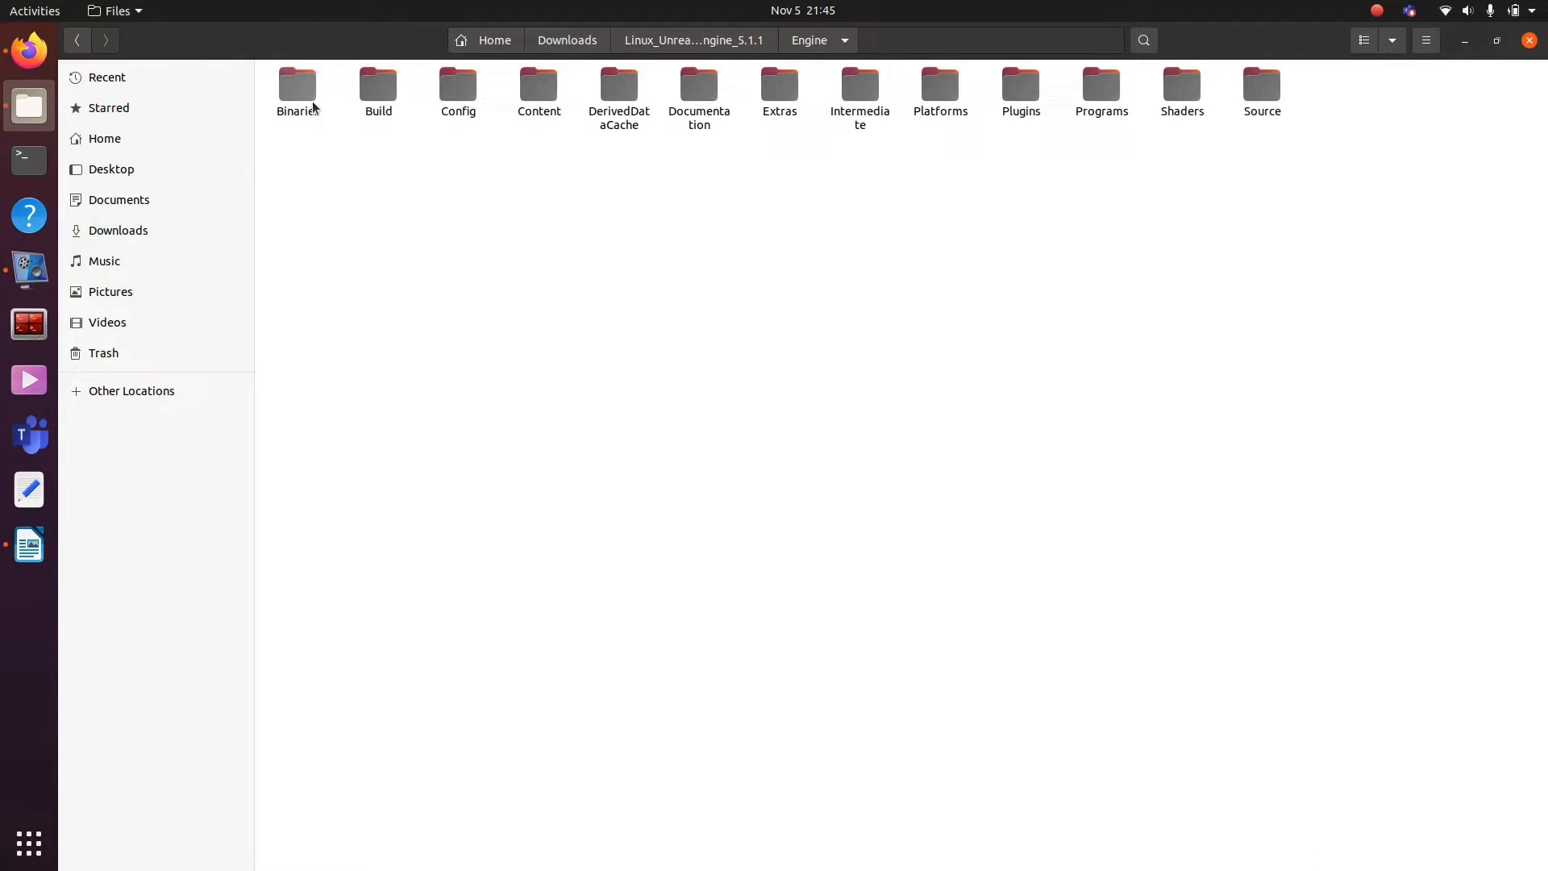
pyautogui.doubleClick(312, 107)
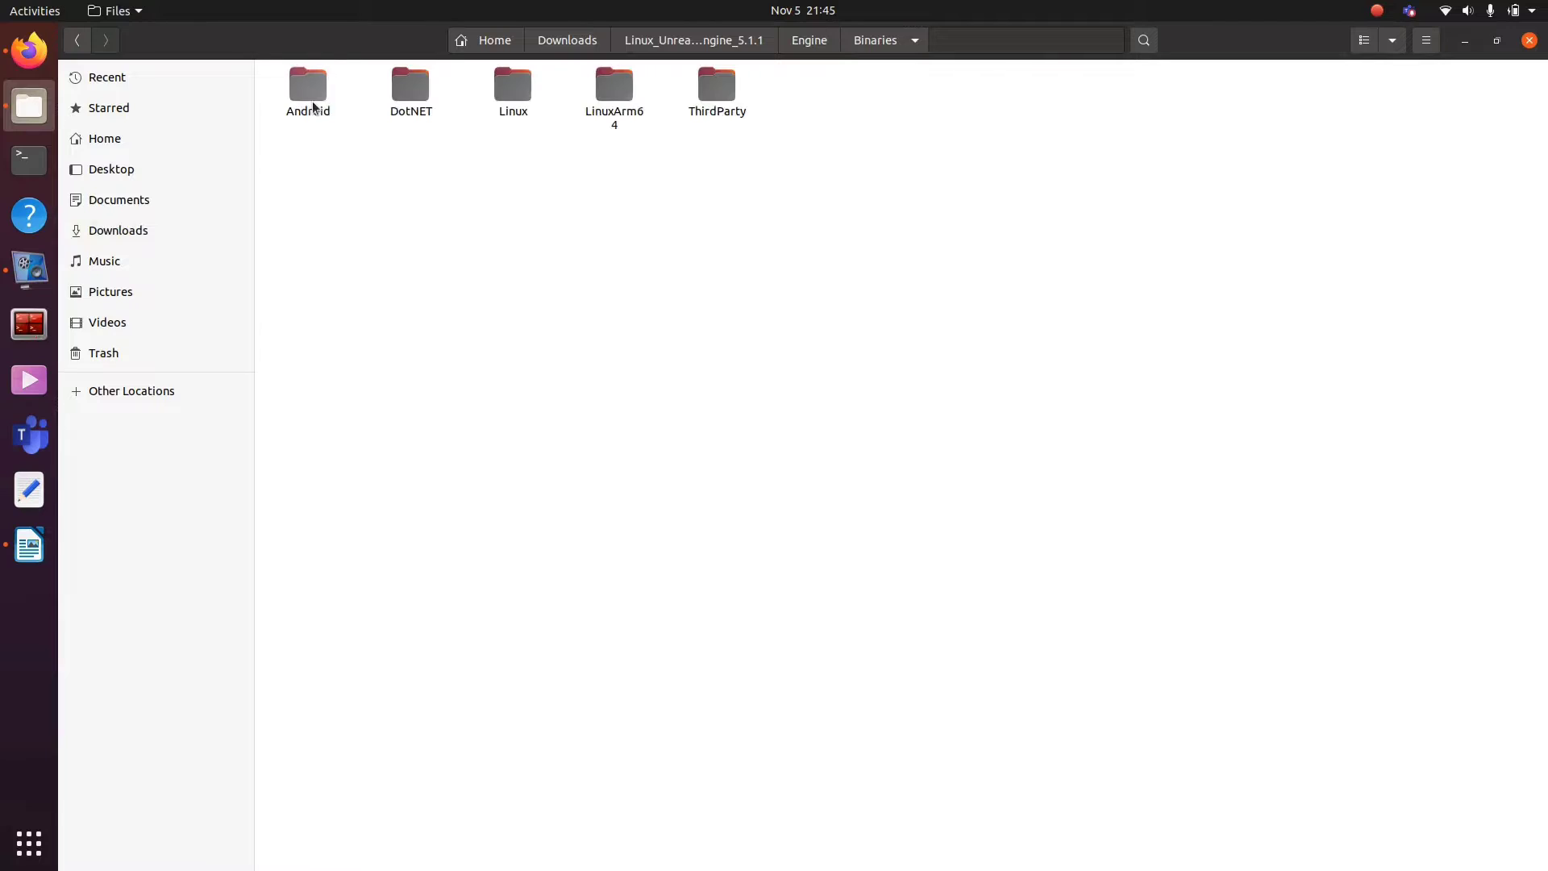
pyautogui.doubleClick(527, 94)
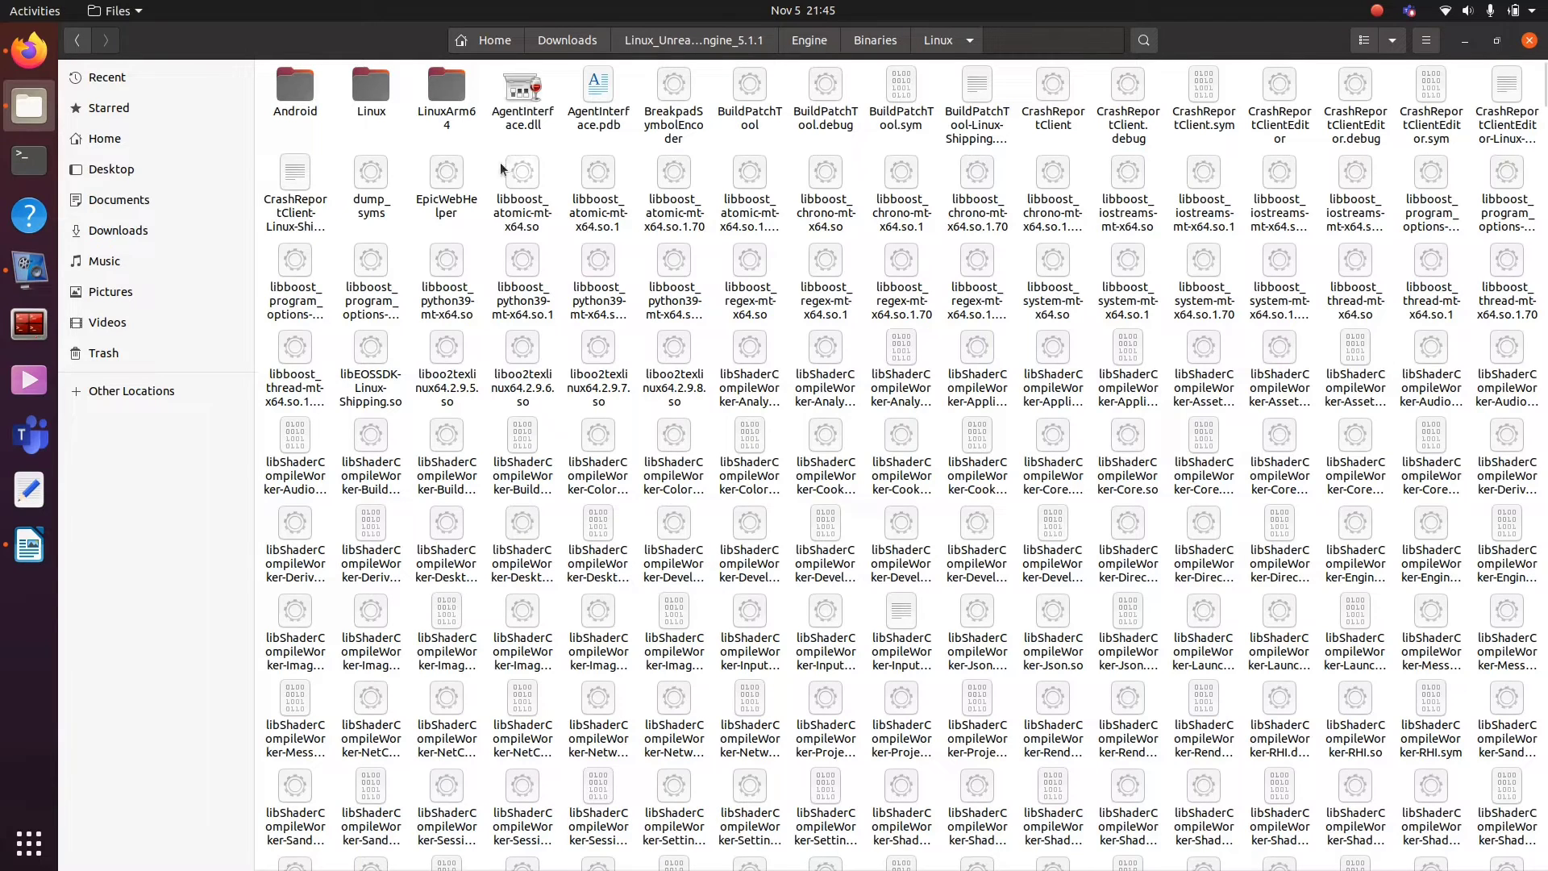
pyautogui.rightClick(484, 175)
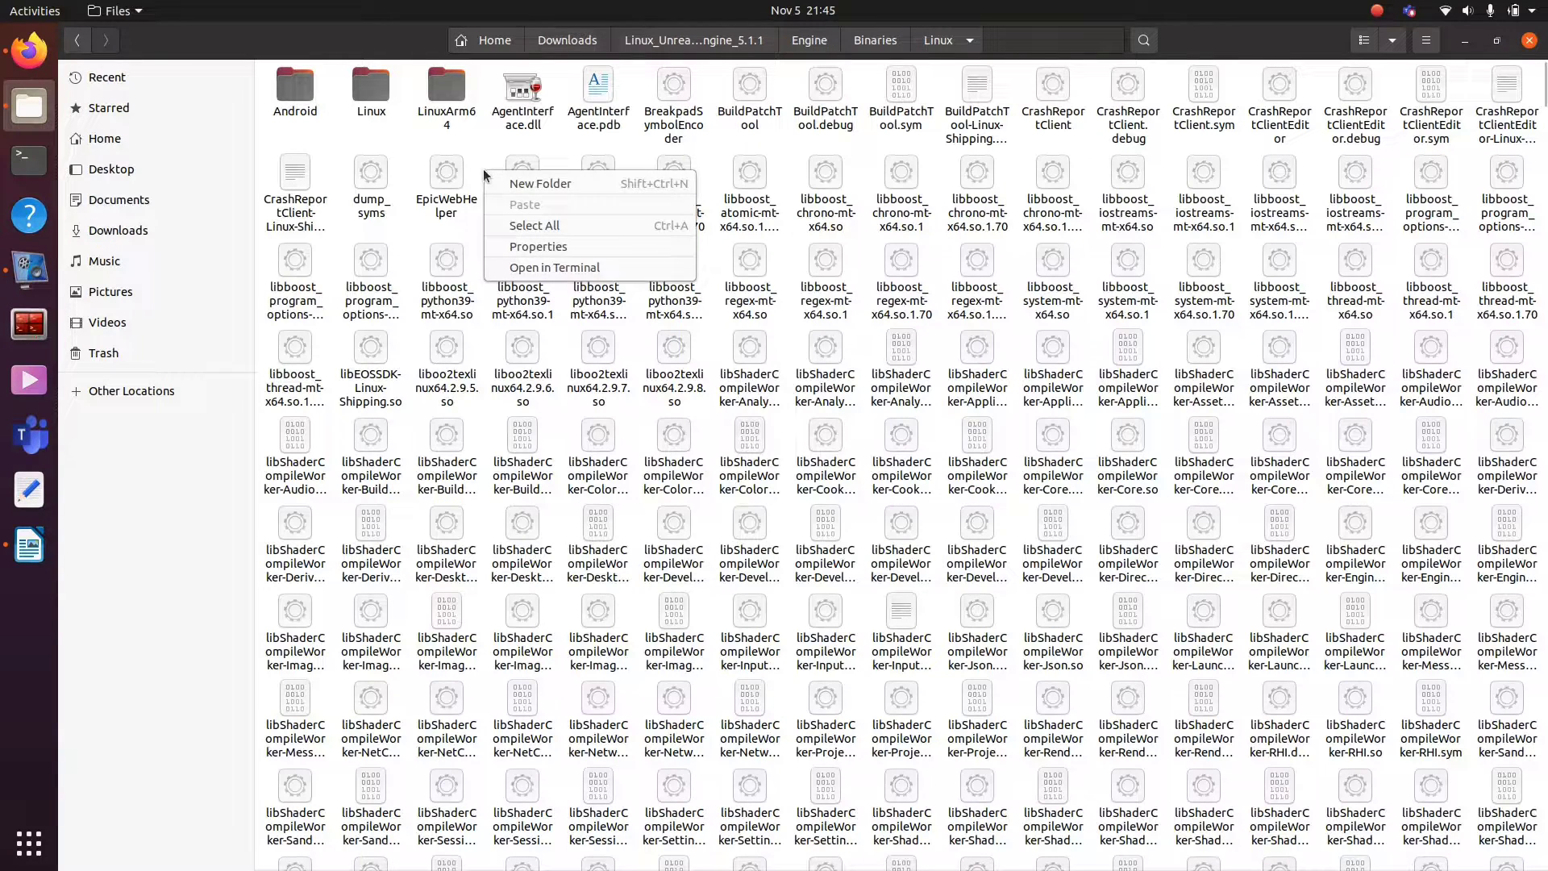
# Open a terminal here, list the files and run chmod +x UnrealEditor
pyautogui.click(546, 273)
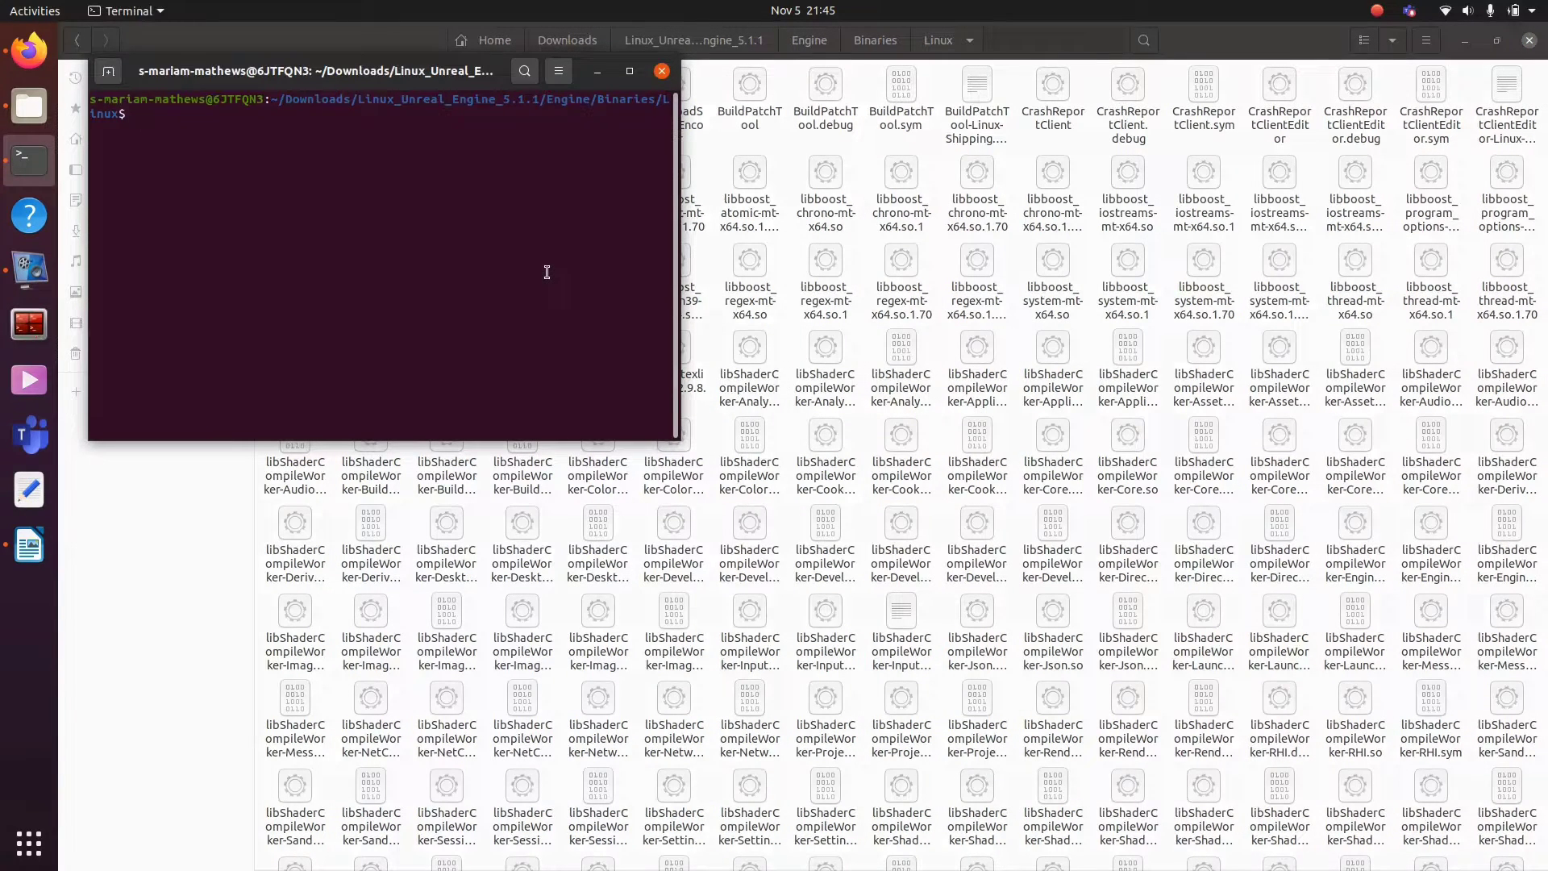
pyautogui.write('./')
pyautogui.write('Un')
pyautogui.press('BackSpace')
pyautogui.press('BackSpace')
pyautogui.press('BackSpace')
pyautogui.press('BackSpace')
pyautogui.write('ls')
pyautogui.press('Return')
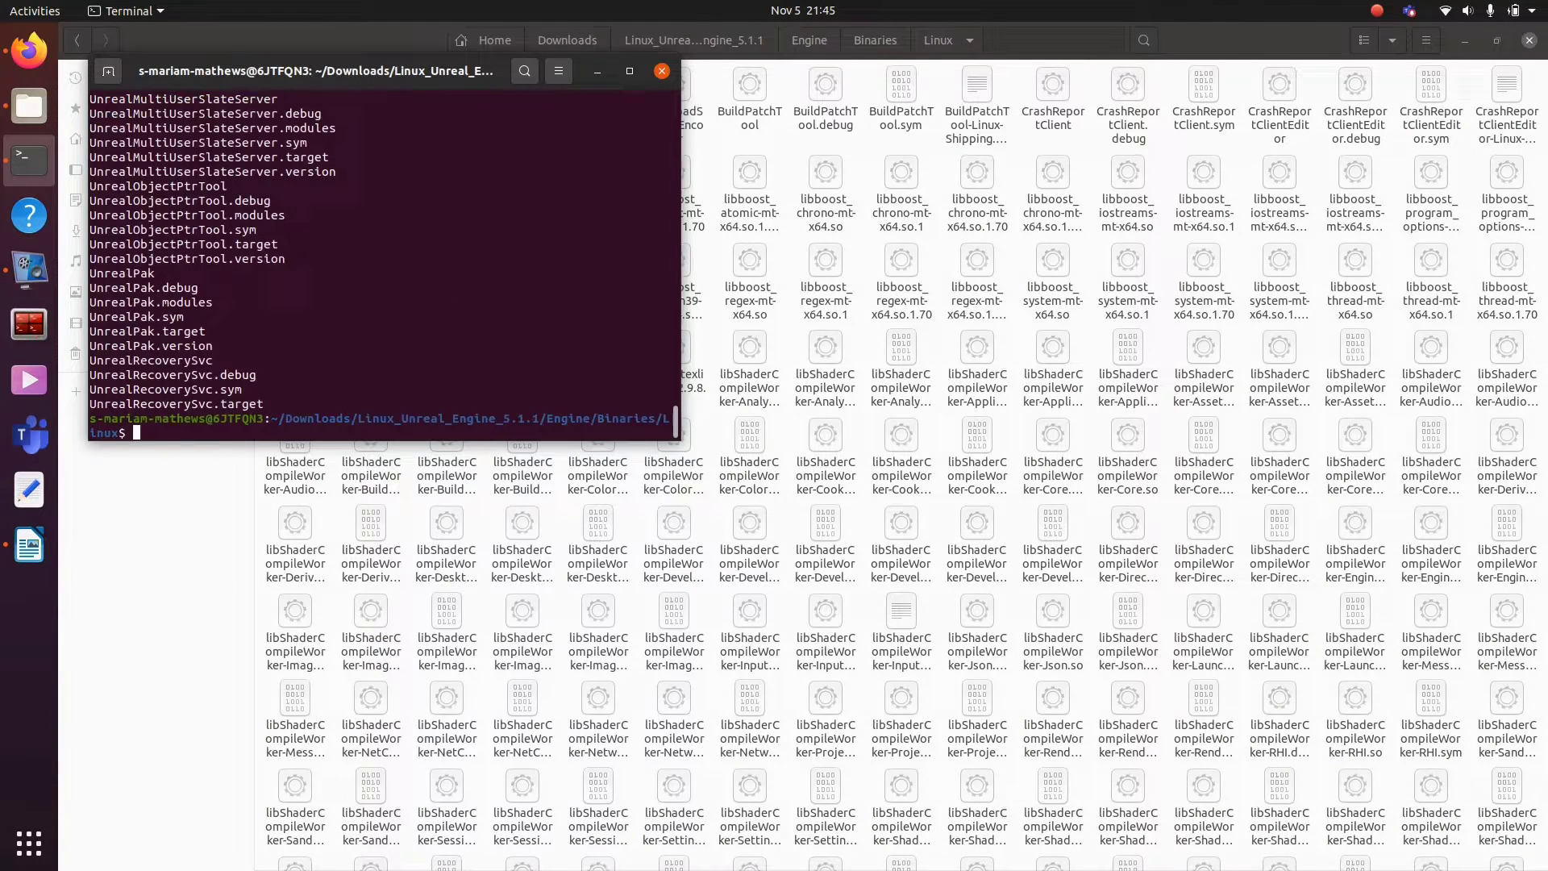
pyautogui.write('chmo')
pyautogui.write('d +')
pyautogui.write('x ')
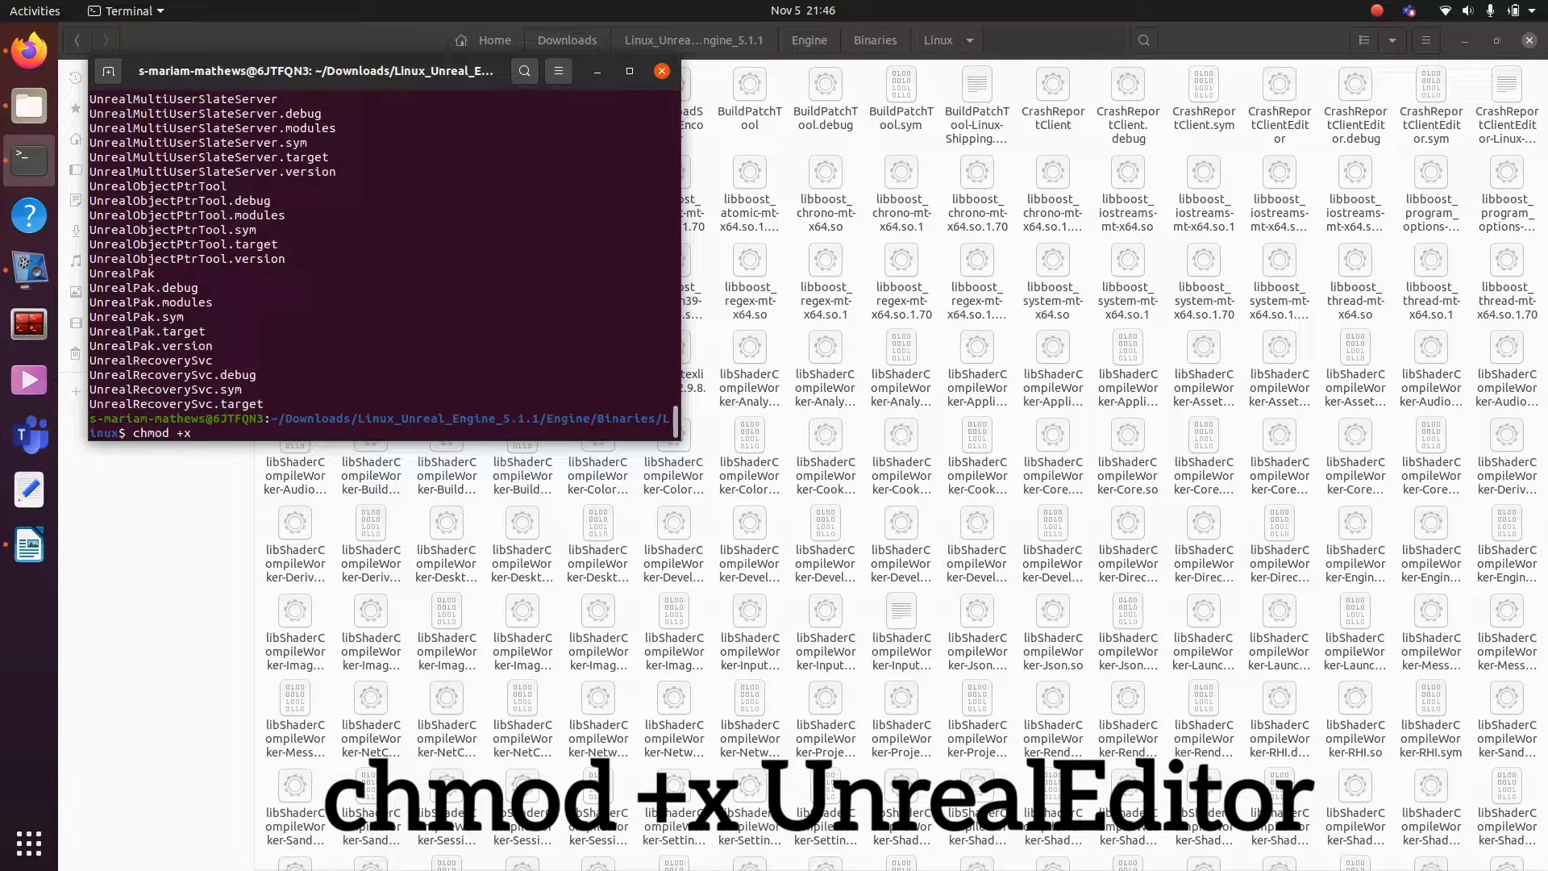
pyautogui.write('Un')
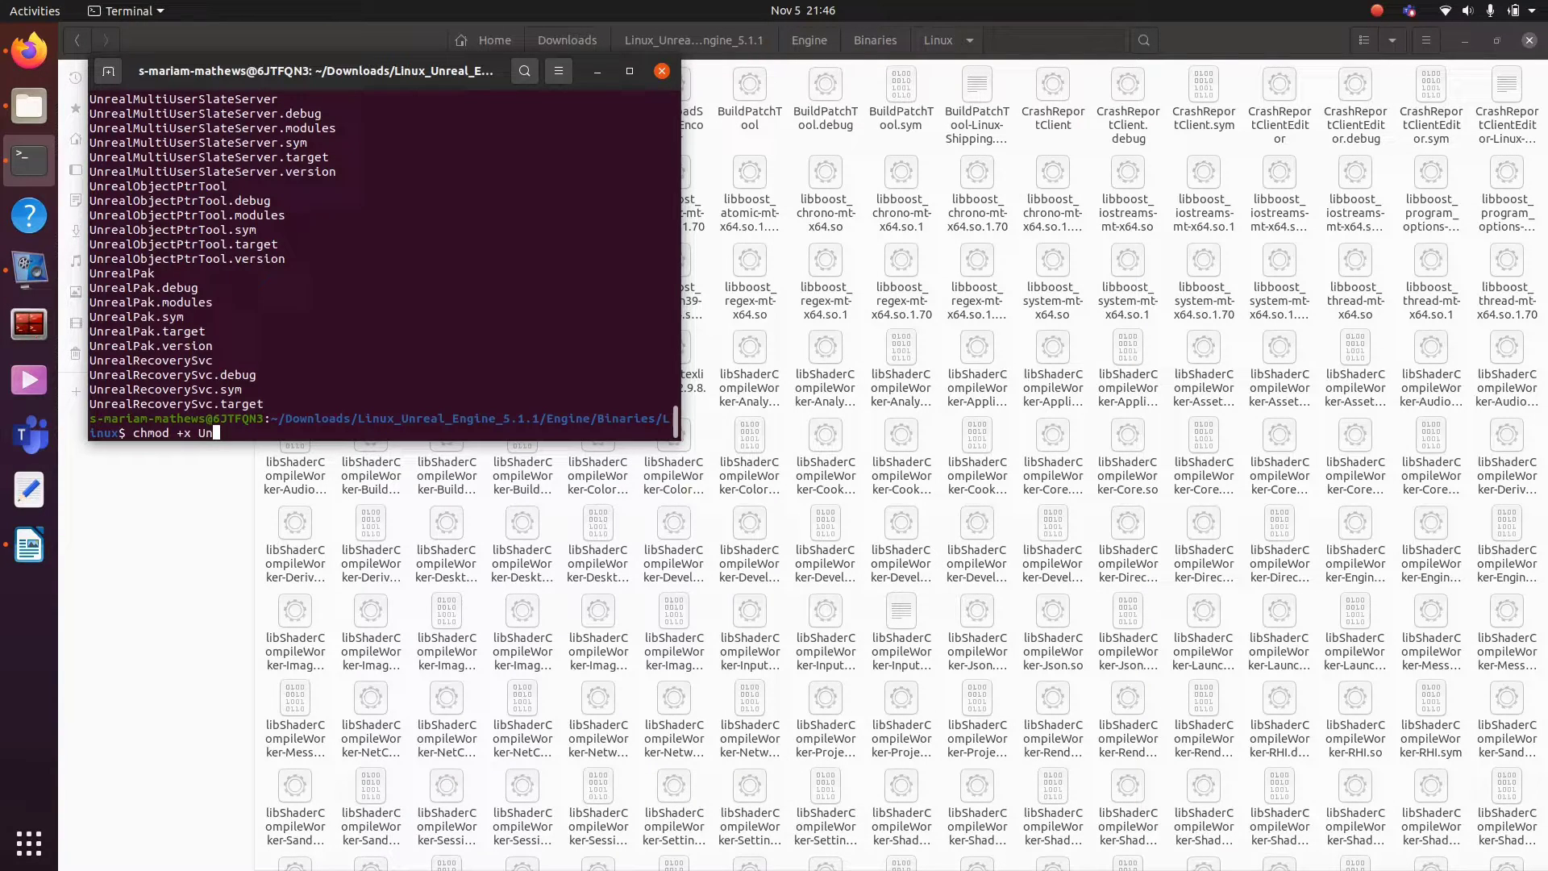
pyautogui.write('realEditor')
pyautogui.press('Return')
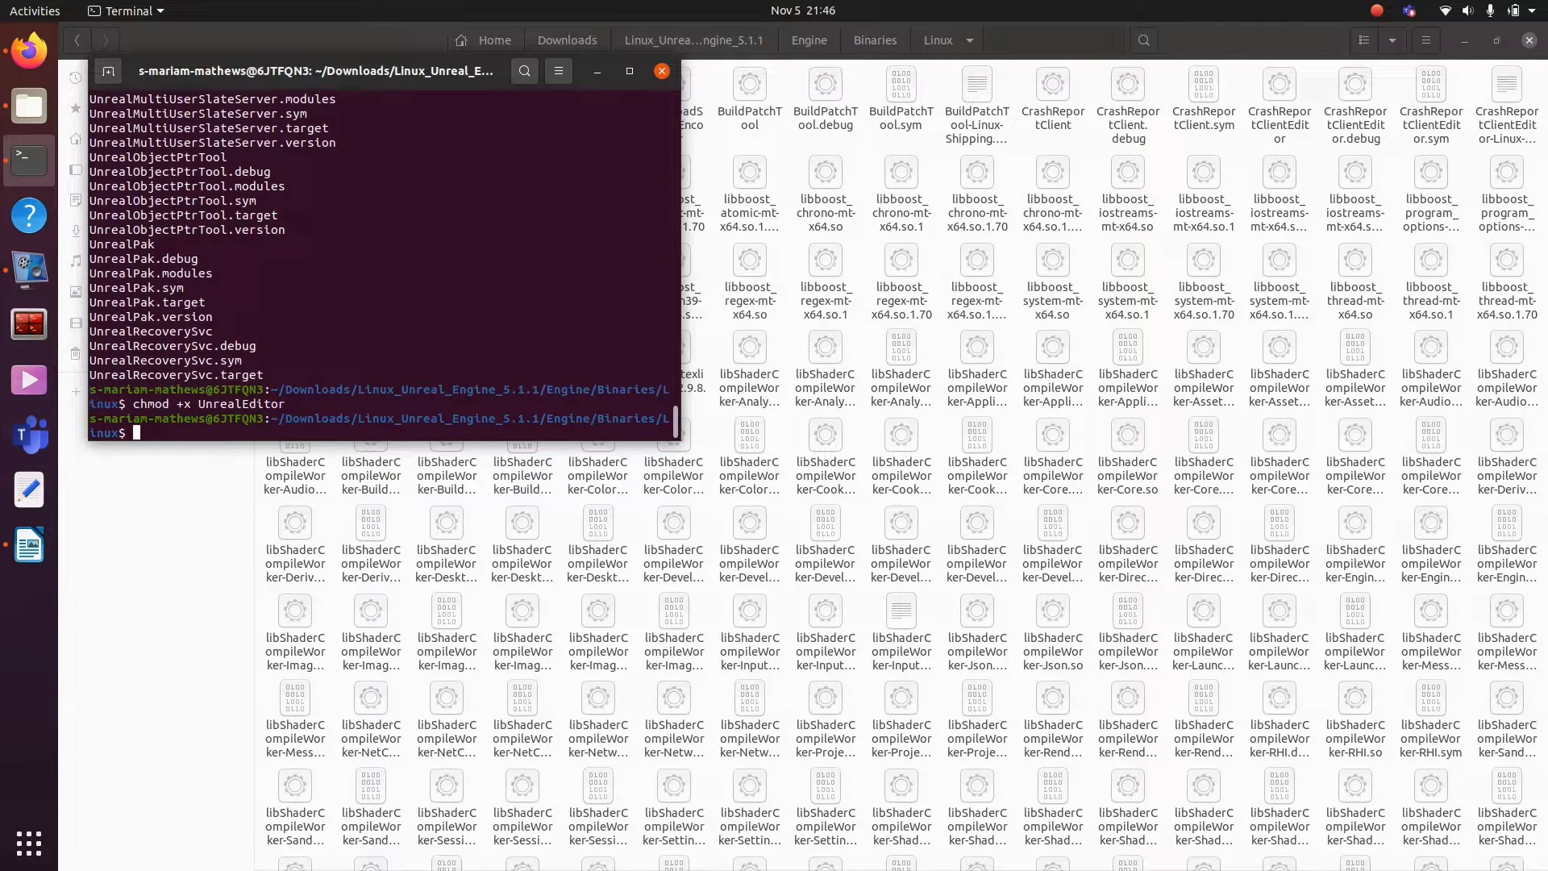
pyautogui.write('ls')
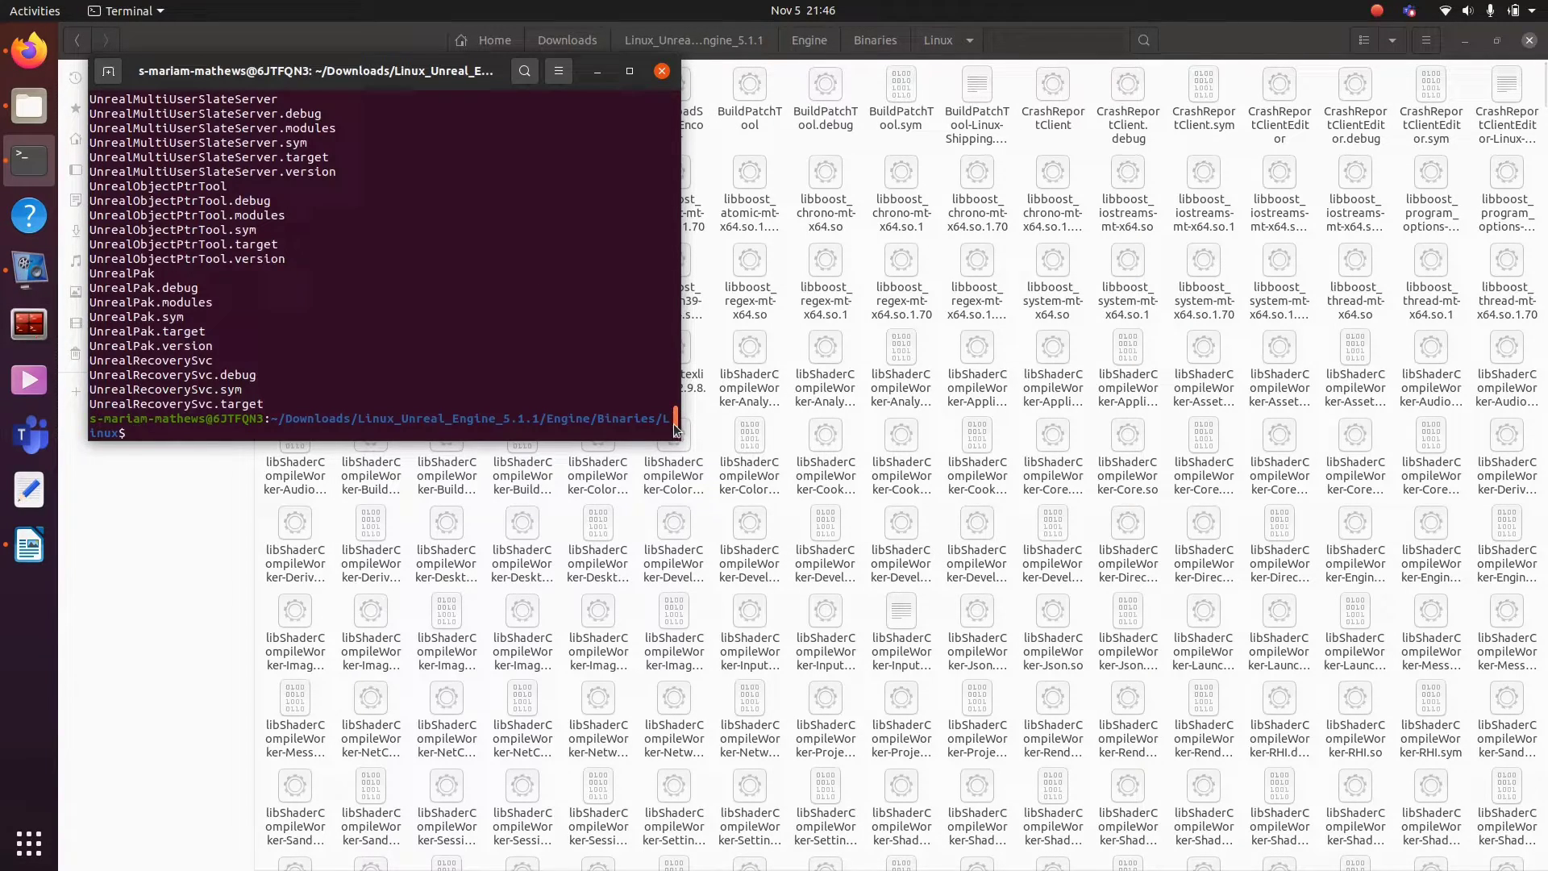
pyautogui.moveTo(674, 424)
pyautogui.mouseDown()
pyautogui.moveTo(654, 286)
pyautogui.moveTo(657, 421)
pyautogui.mouseUp()
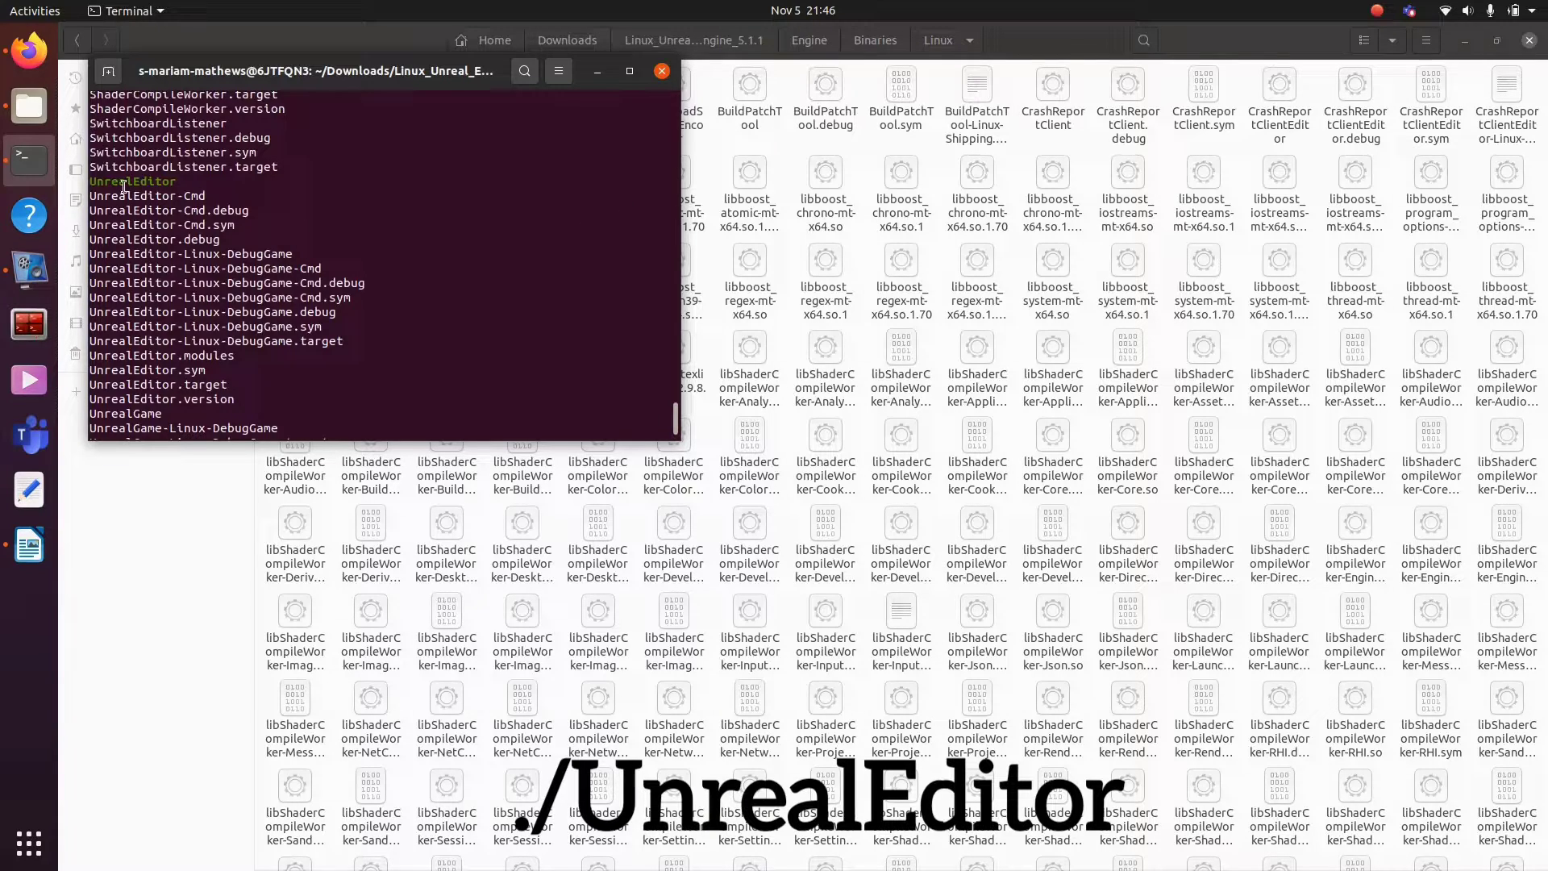
pyautogui.scroll(-10, 384, 254)
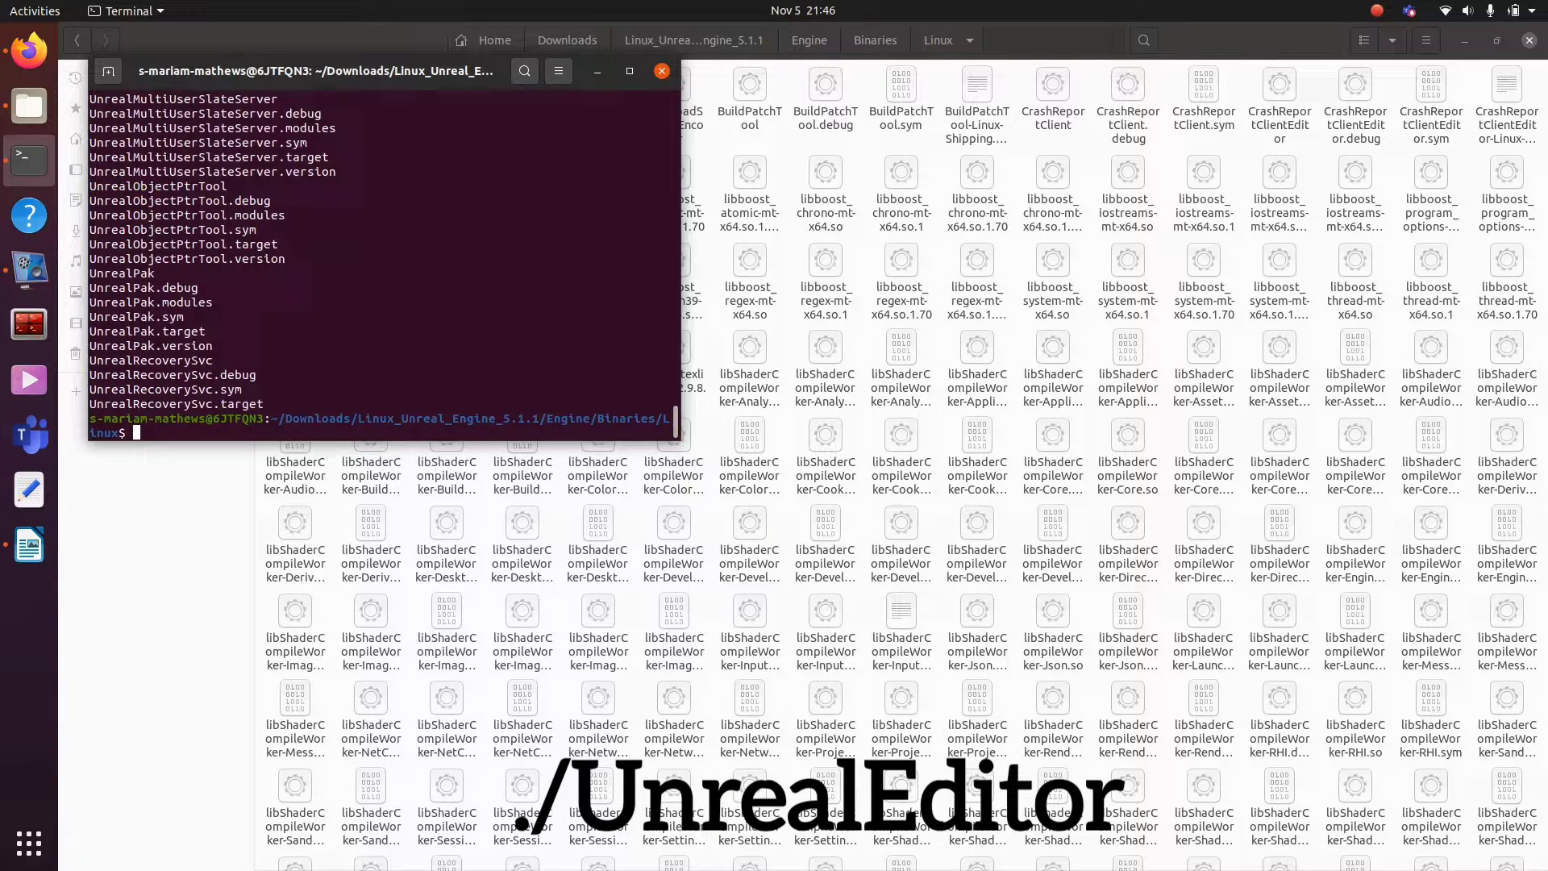
pyautogui.write('./')
pyautogui.write('UnrealEditor')
# Launch UnrealEditor, frame the blue cube SM_ChamferCube8 in the viewport and start Play In Editor
pyautogui.press('Return')
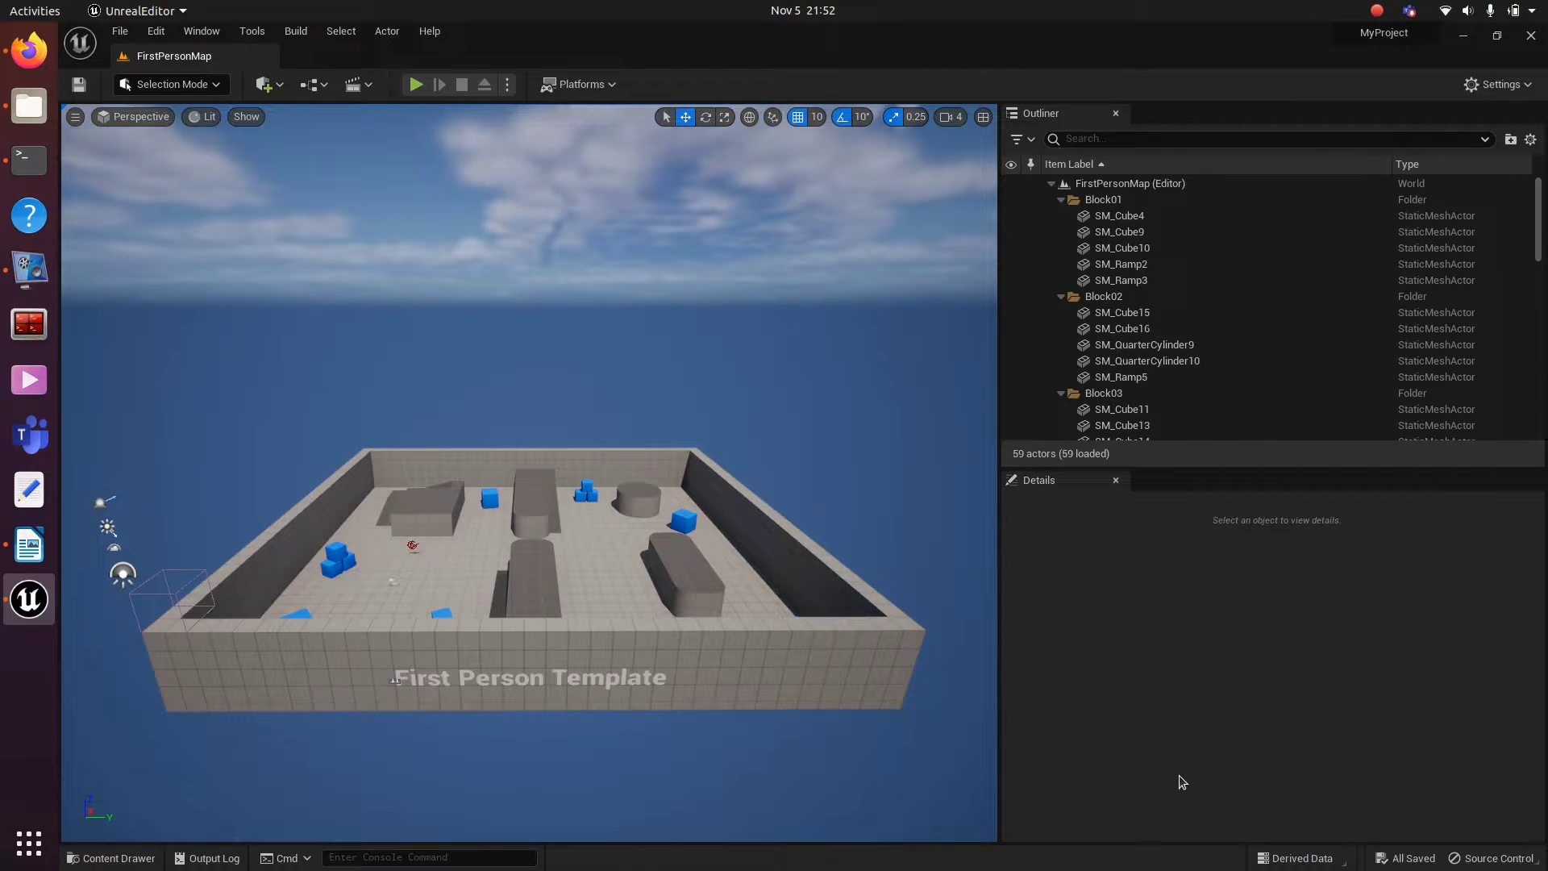
pyautogui.scroll(8, 116, 686)
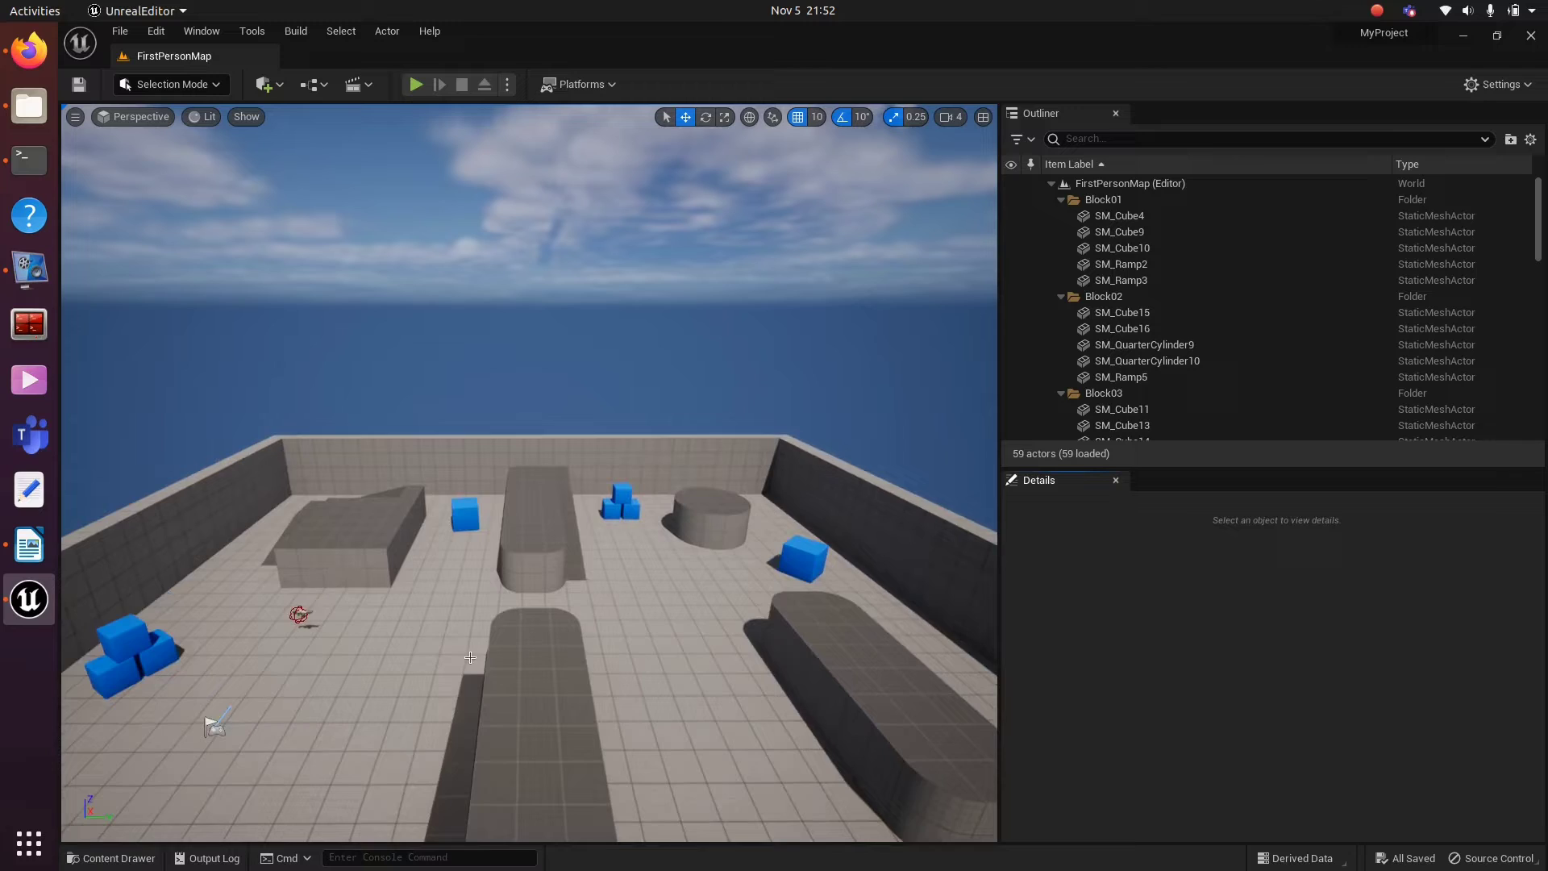
pyautogui.click(117, 686)
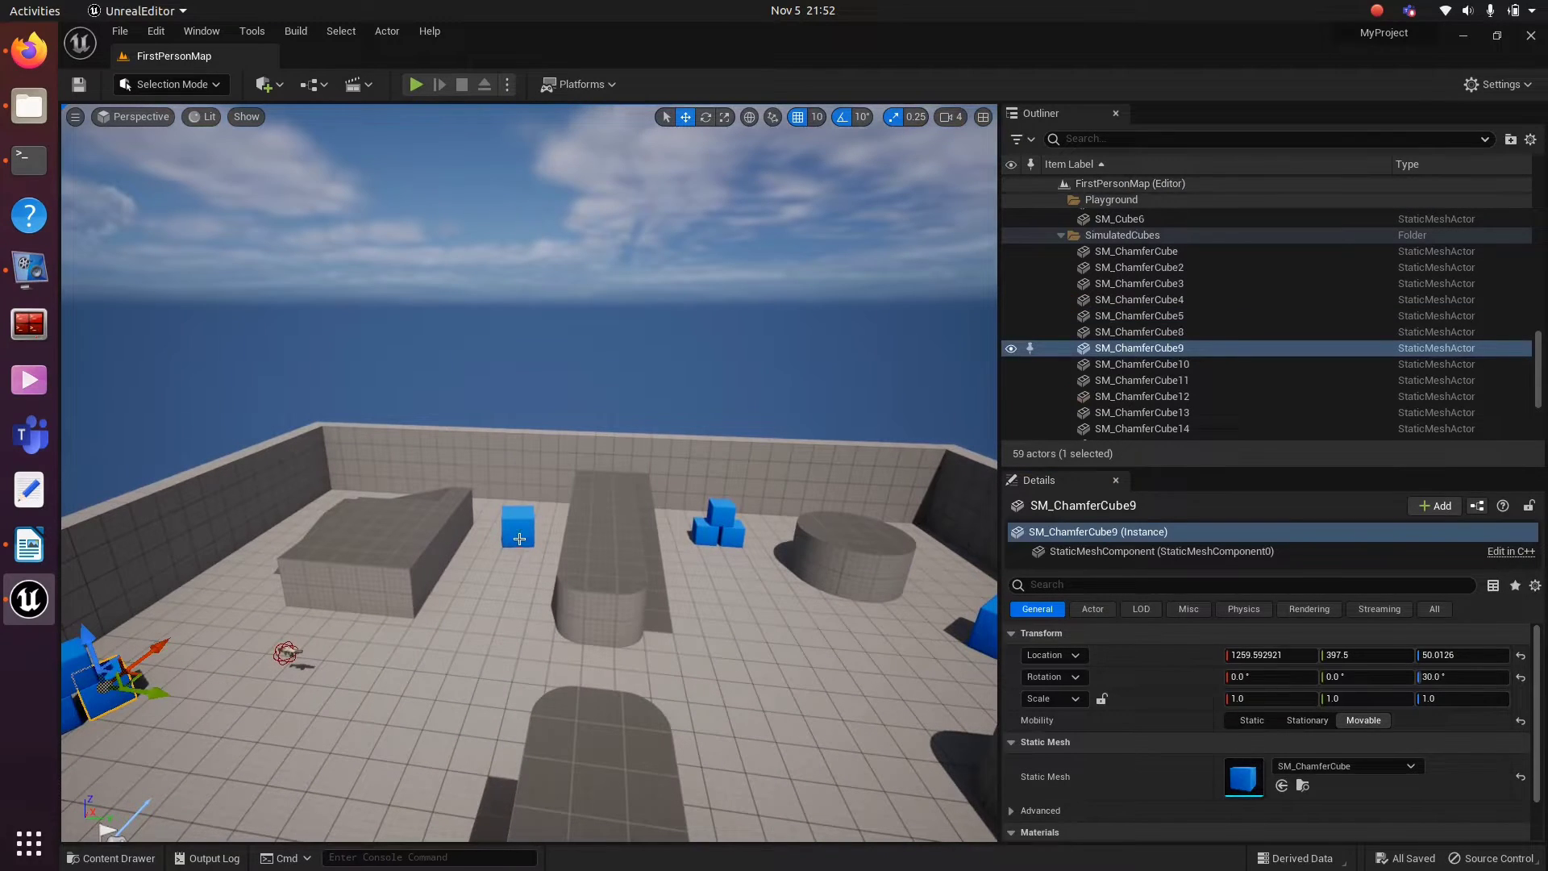
pyautogui.press('f')
pyautogui.press('w')
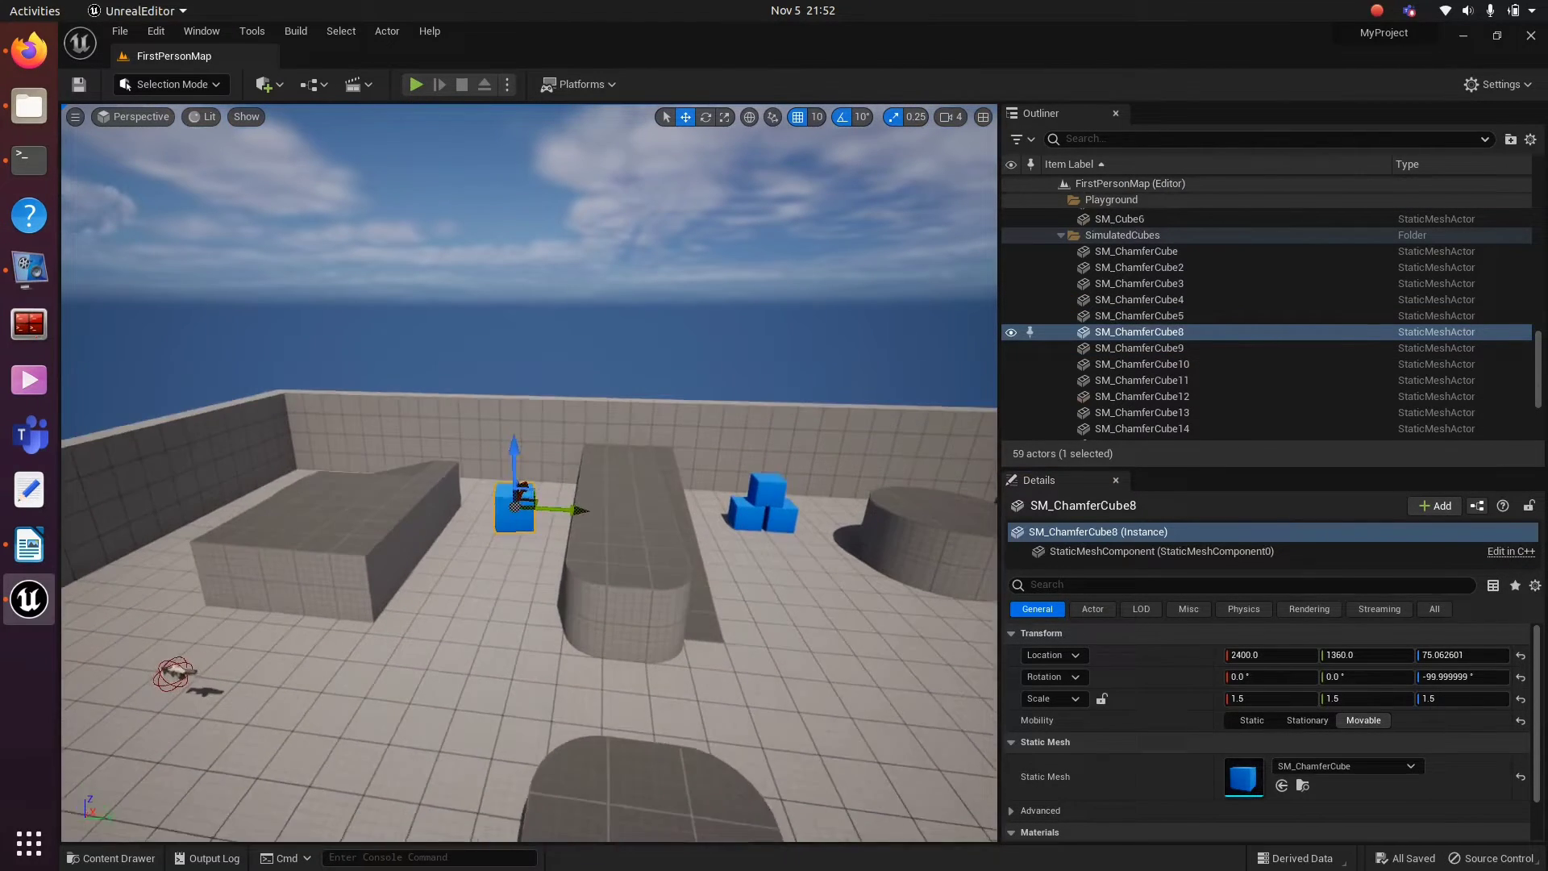
pyautogui.press('w')
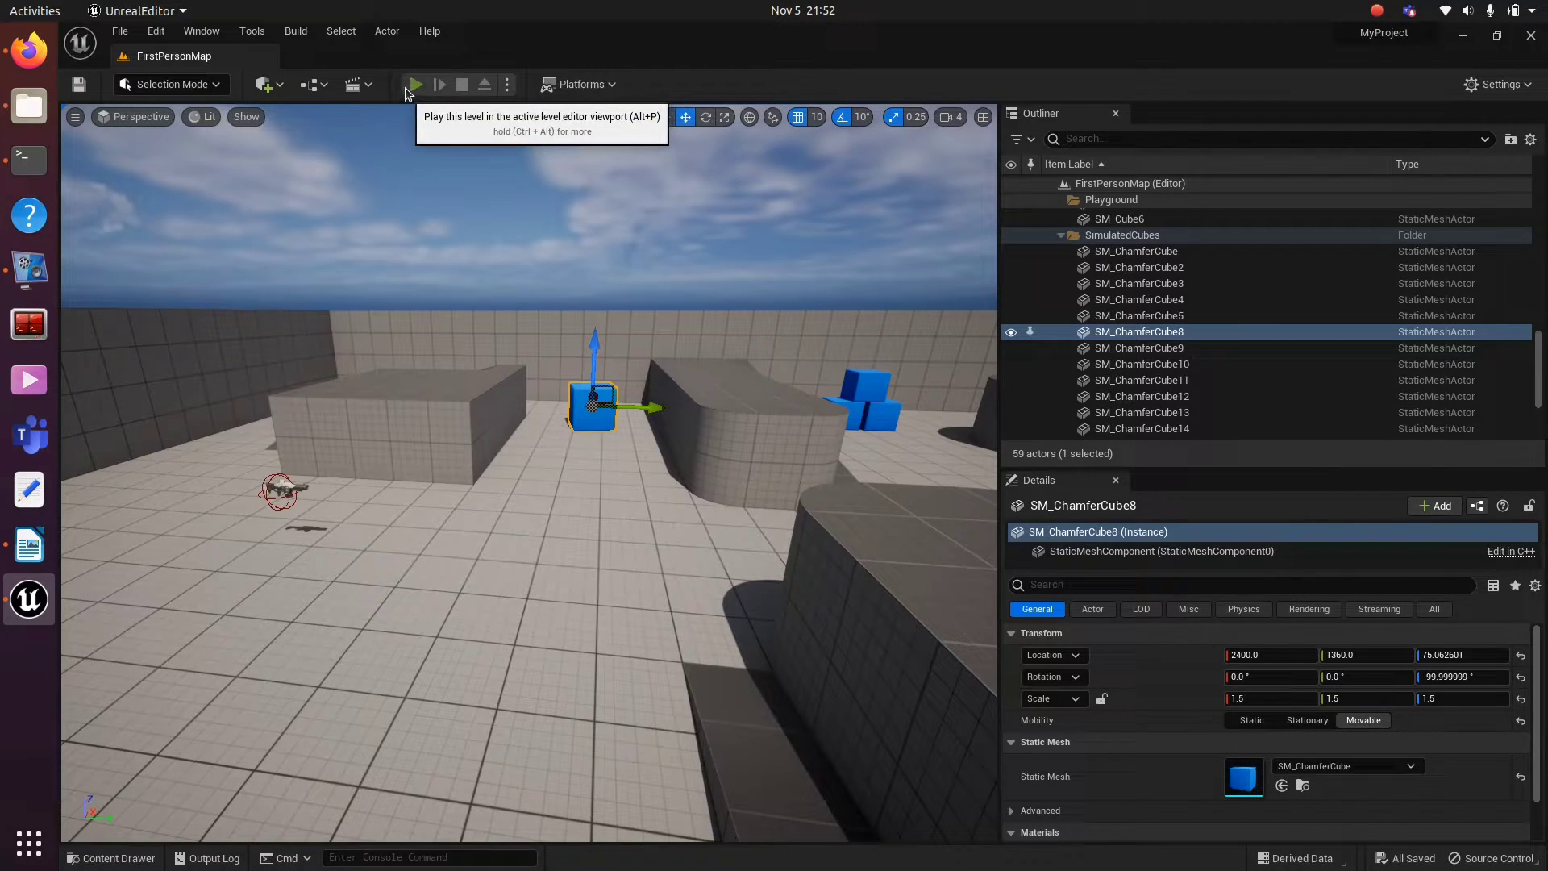
pyautogui.click(414, 85)
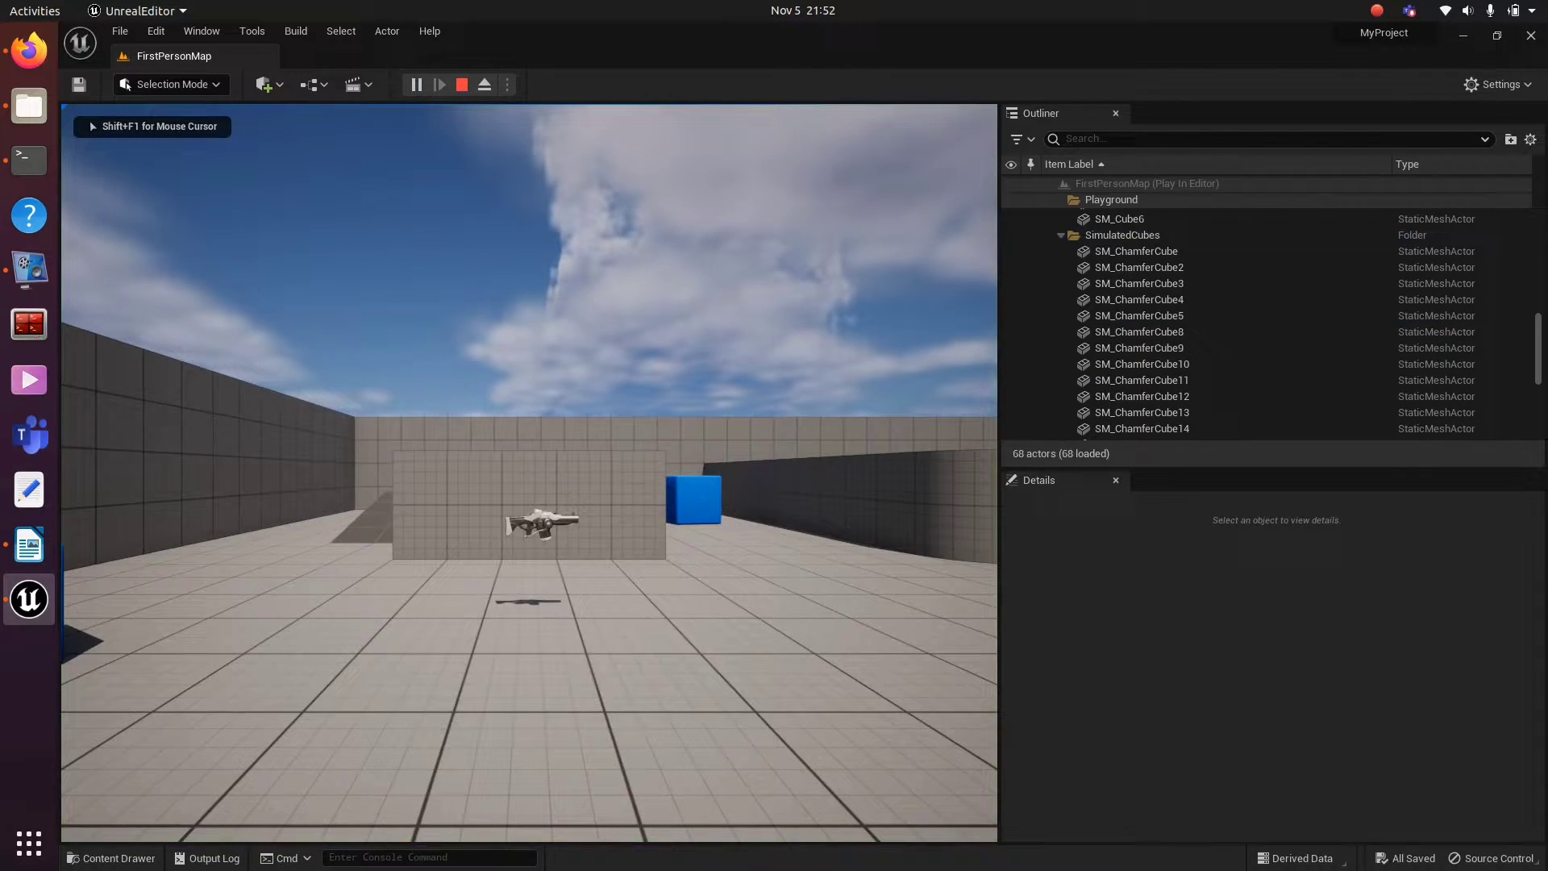
# Walk forward, pick up the gun, fire projectiles at the wall and climb over the ramp
pyautogui.press('w')
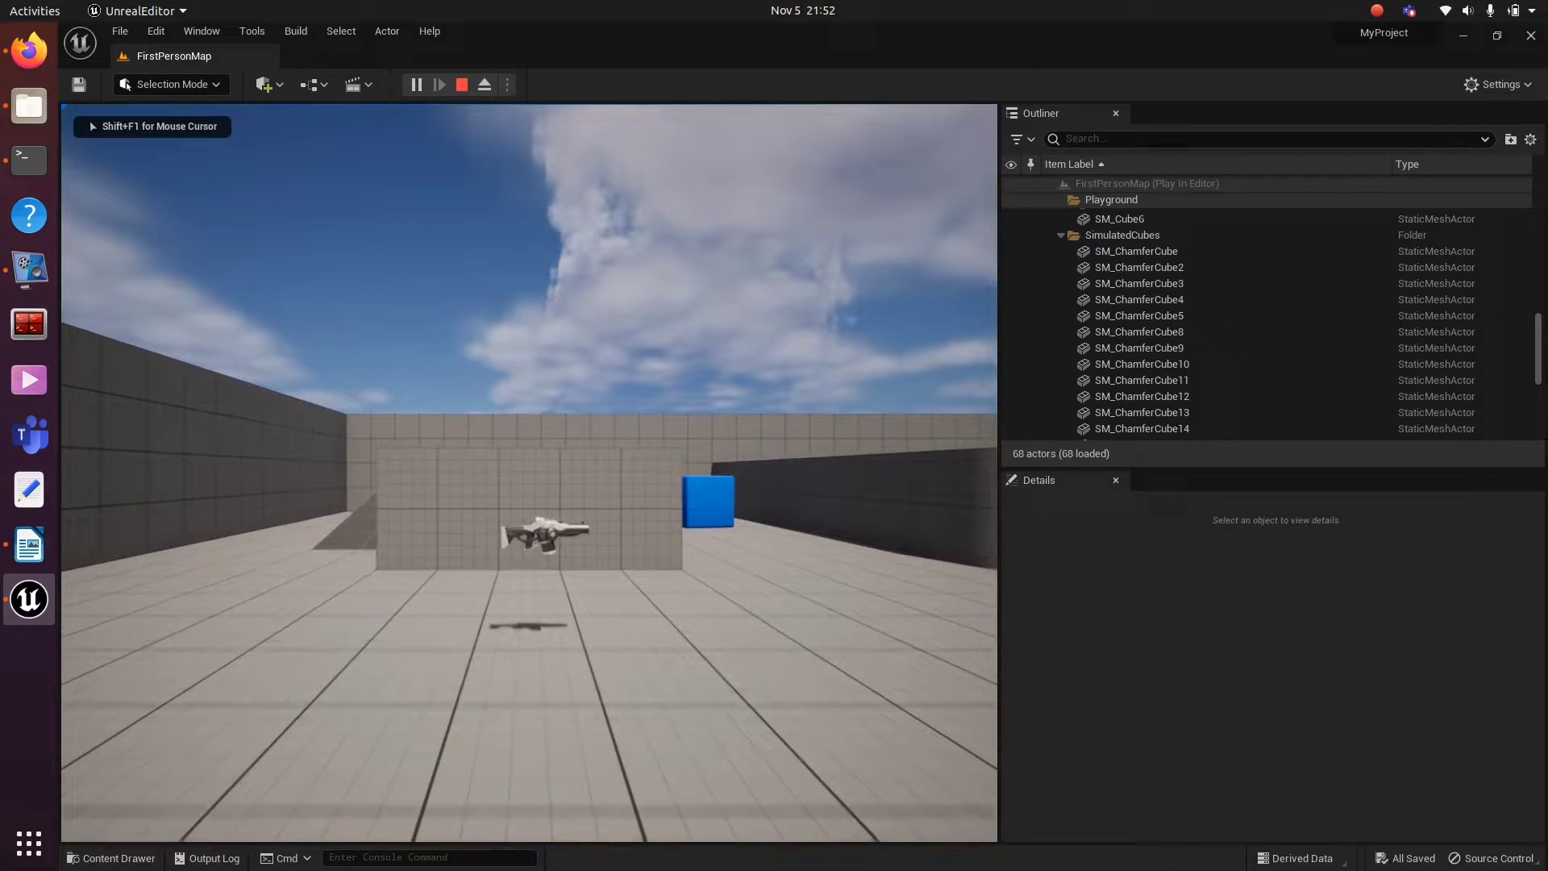
pyautogui.press('w')
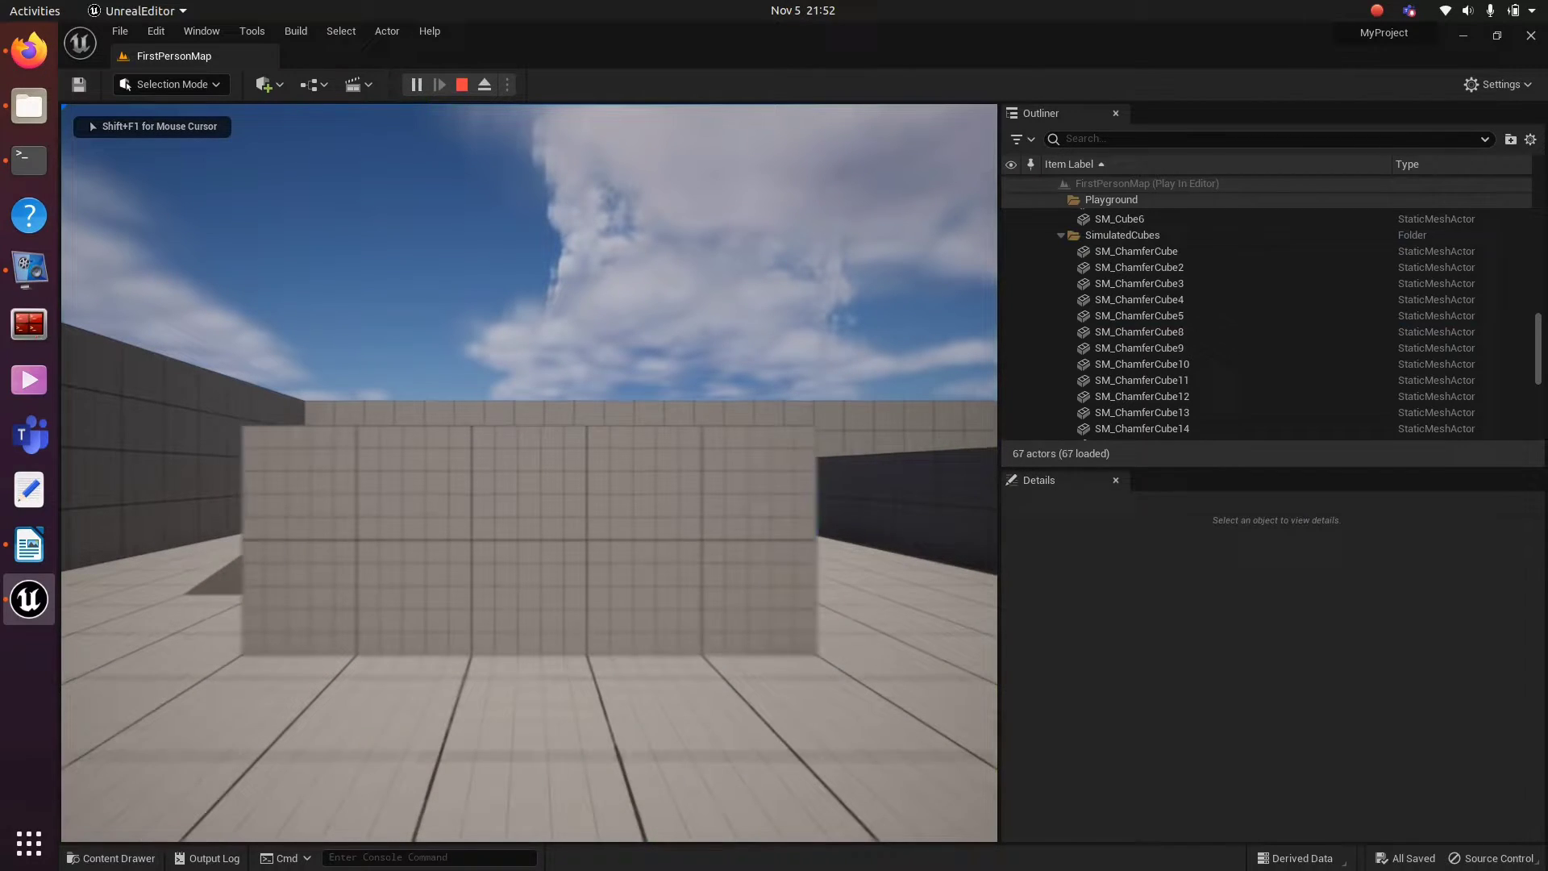
pyautogui.click(529, 472)
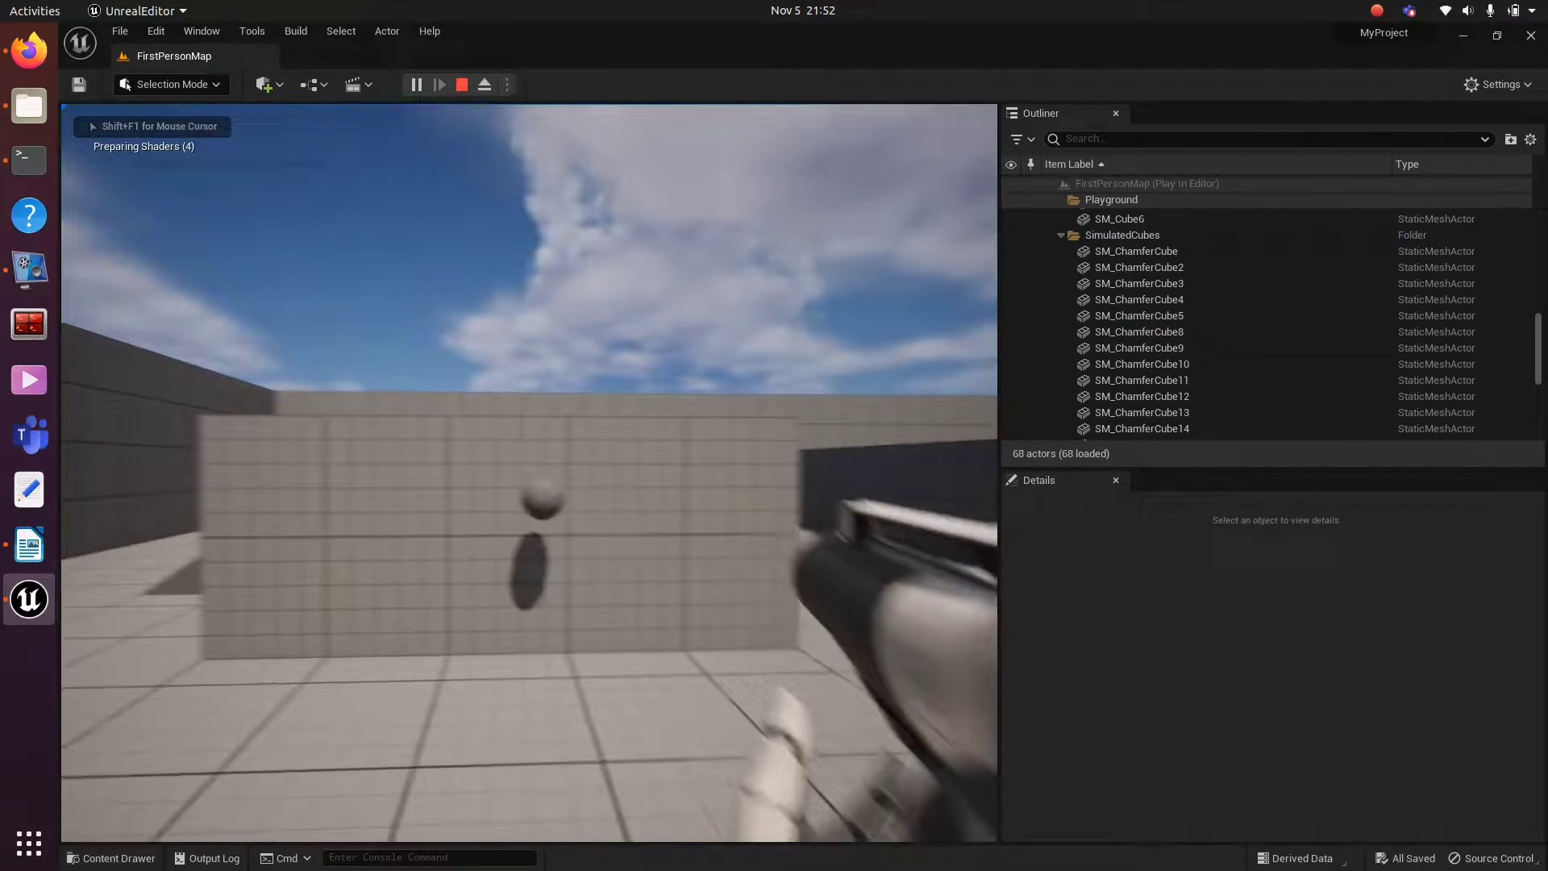
pyautogui.click(530, 473)
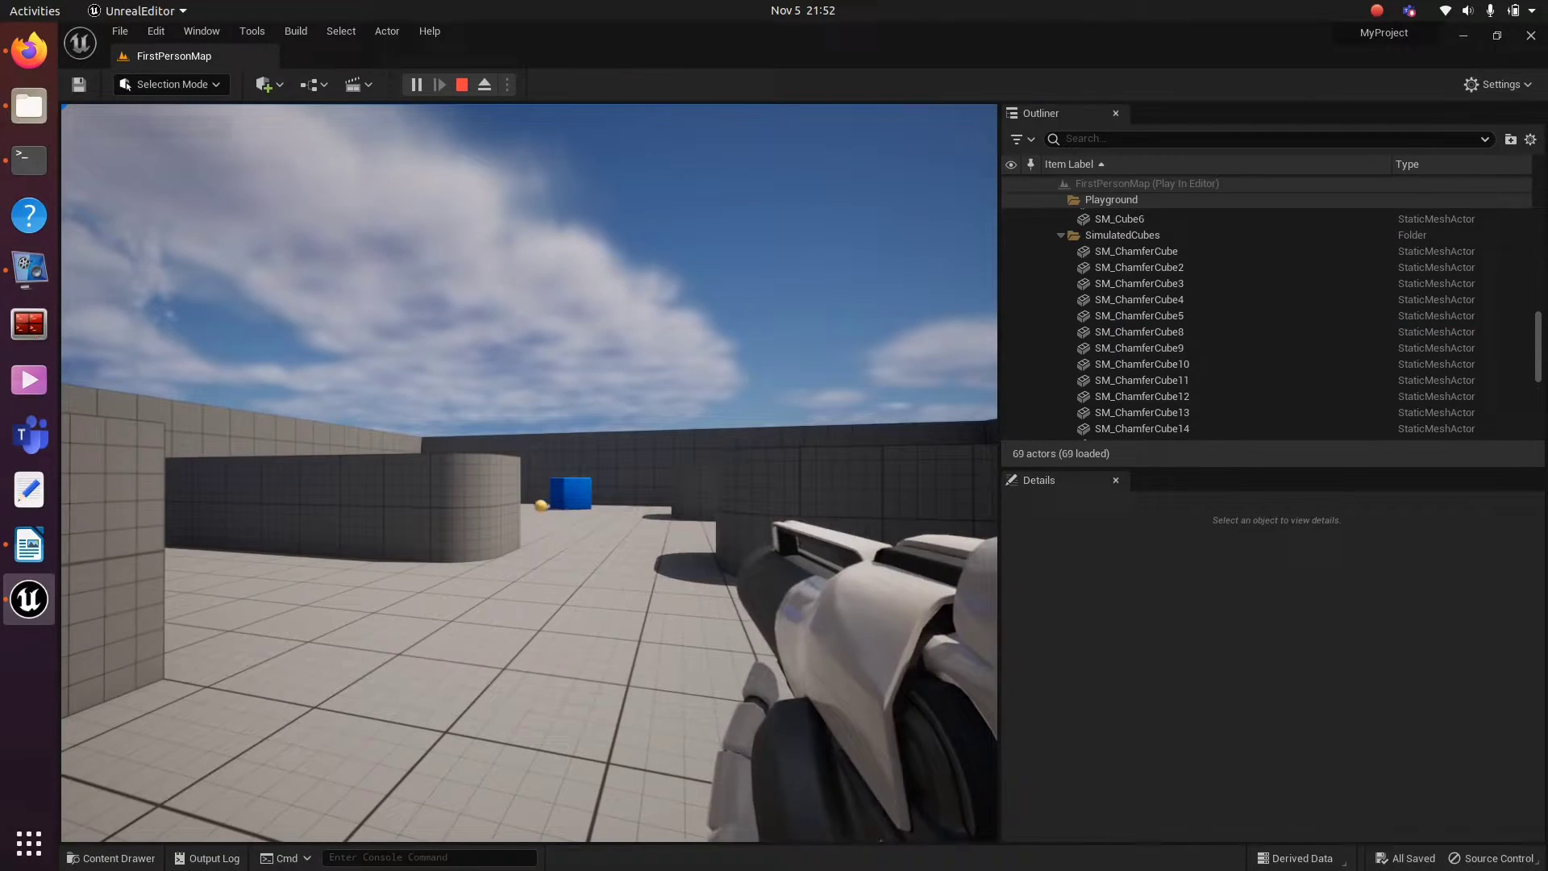
pyautogui.press('w')
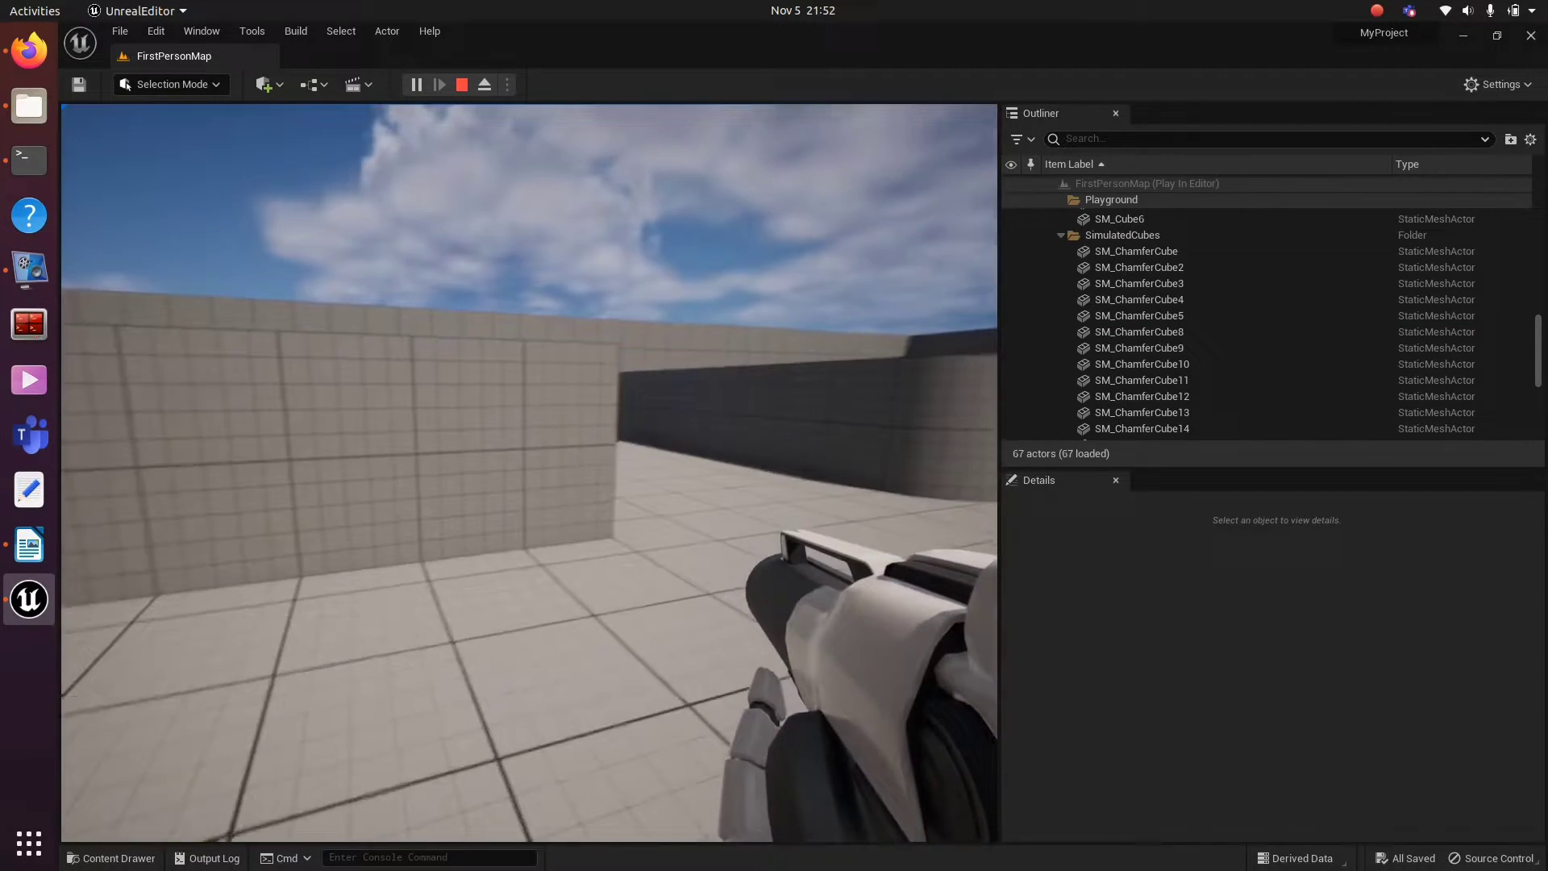
pyautogui.press('w')
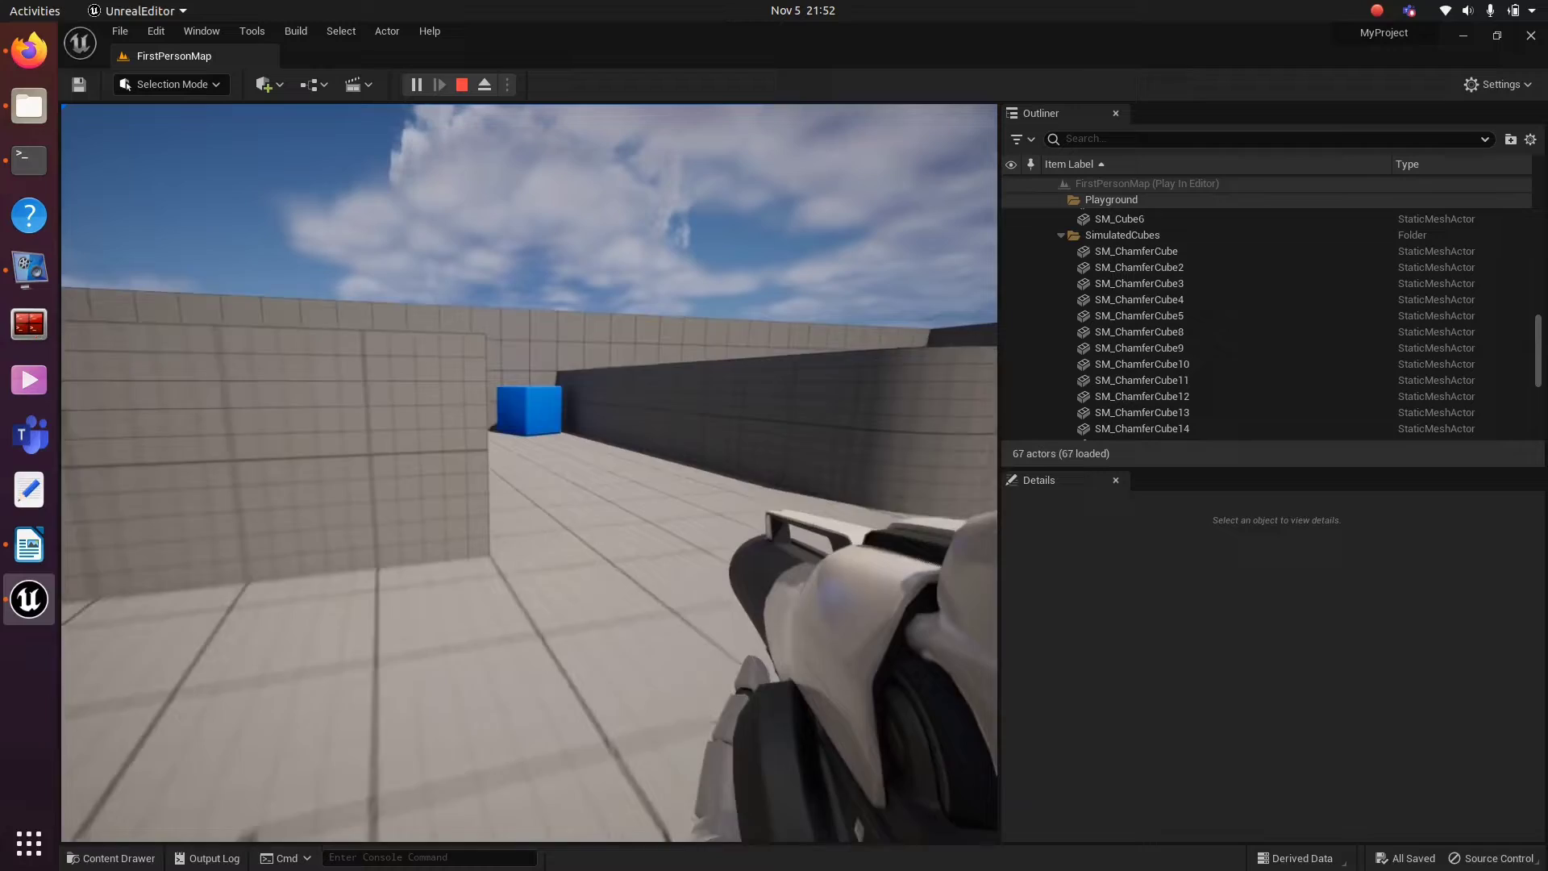
pyautogui.press('w')
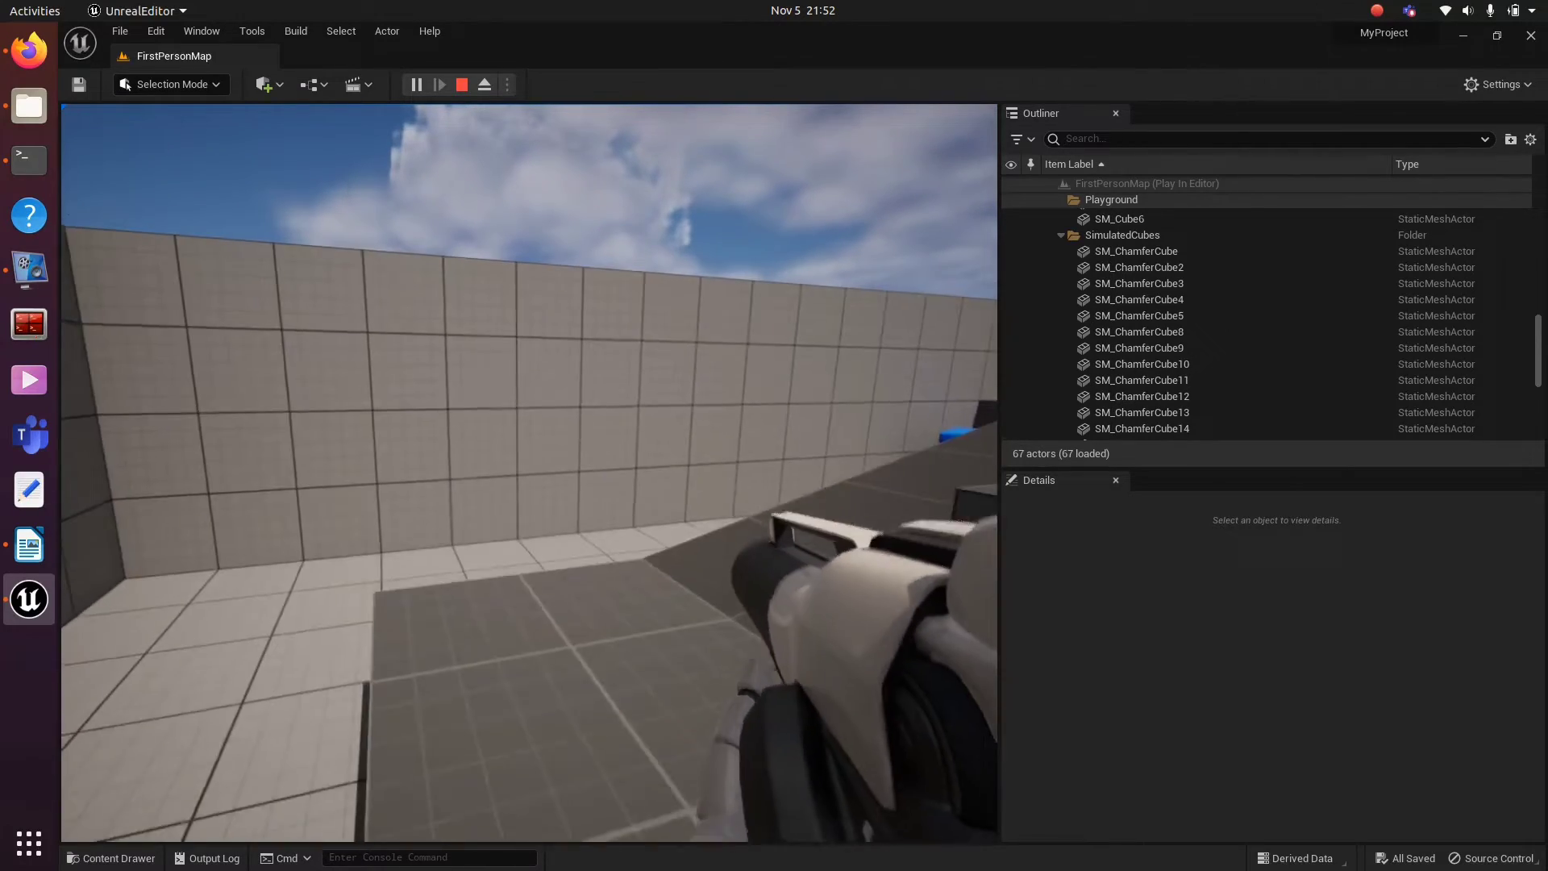
pyautogui.press('w')
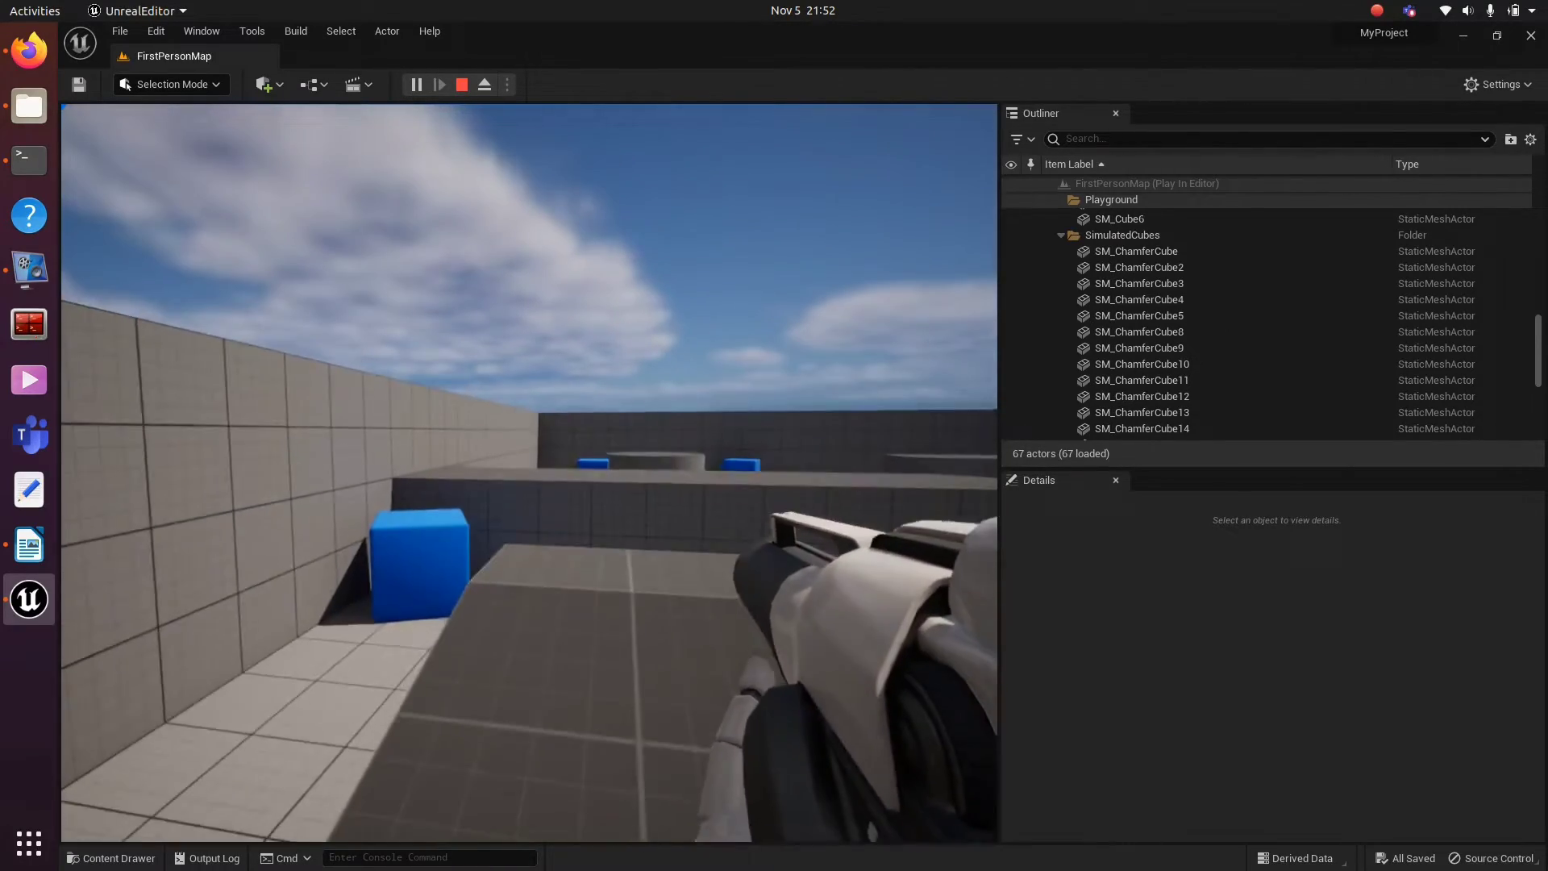
# Move onto the raised platform and shoot projectiles into the stacked blue cubes
pyautogui.press('w')
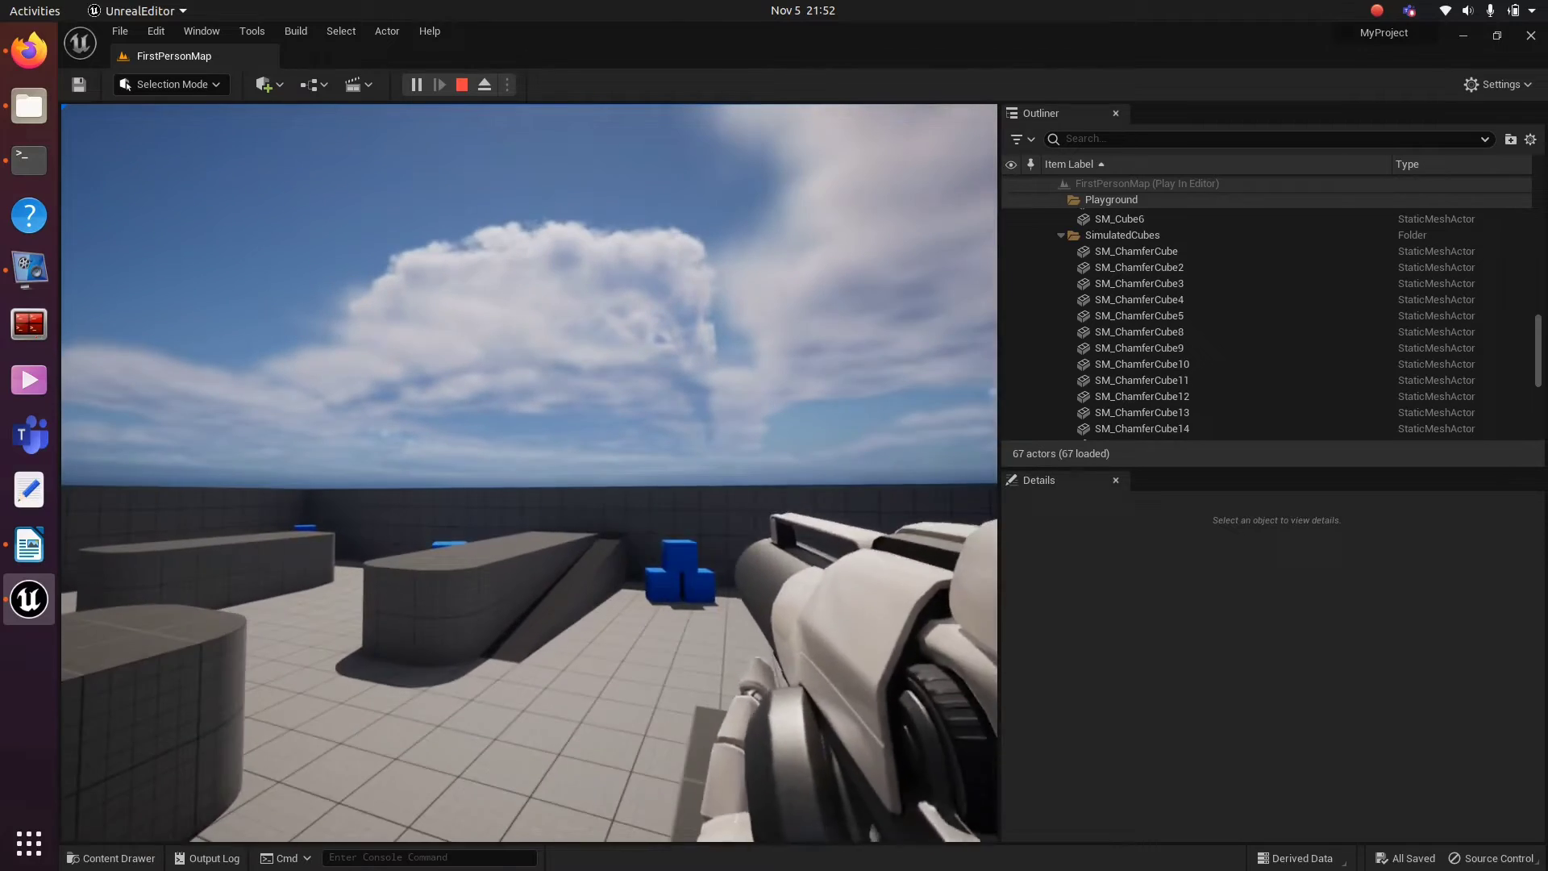
pyautogui.click(530, 473)
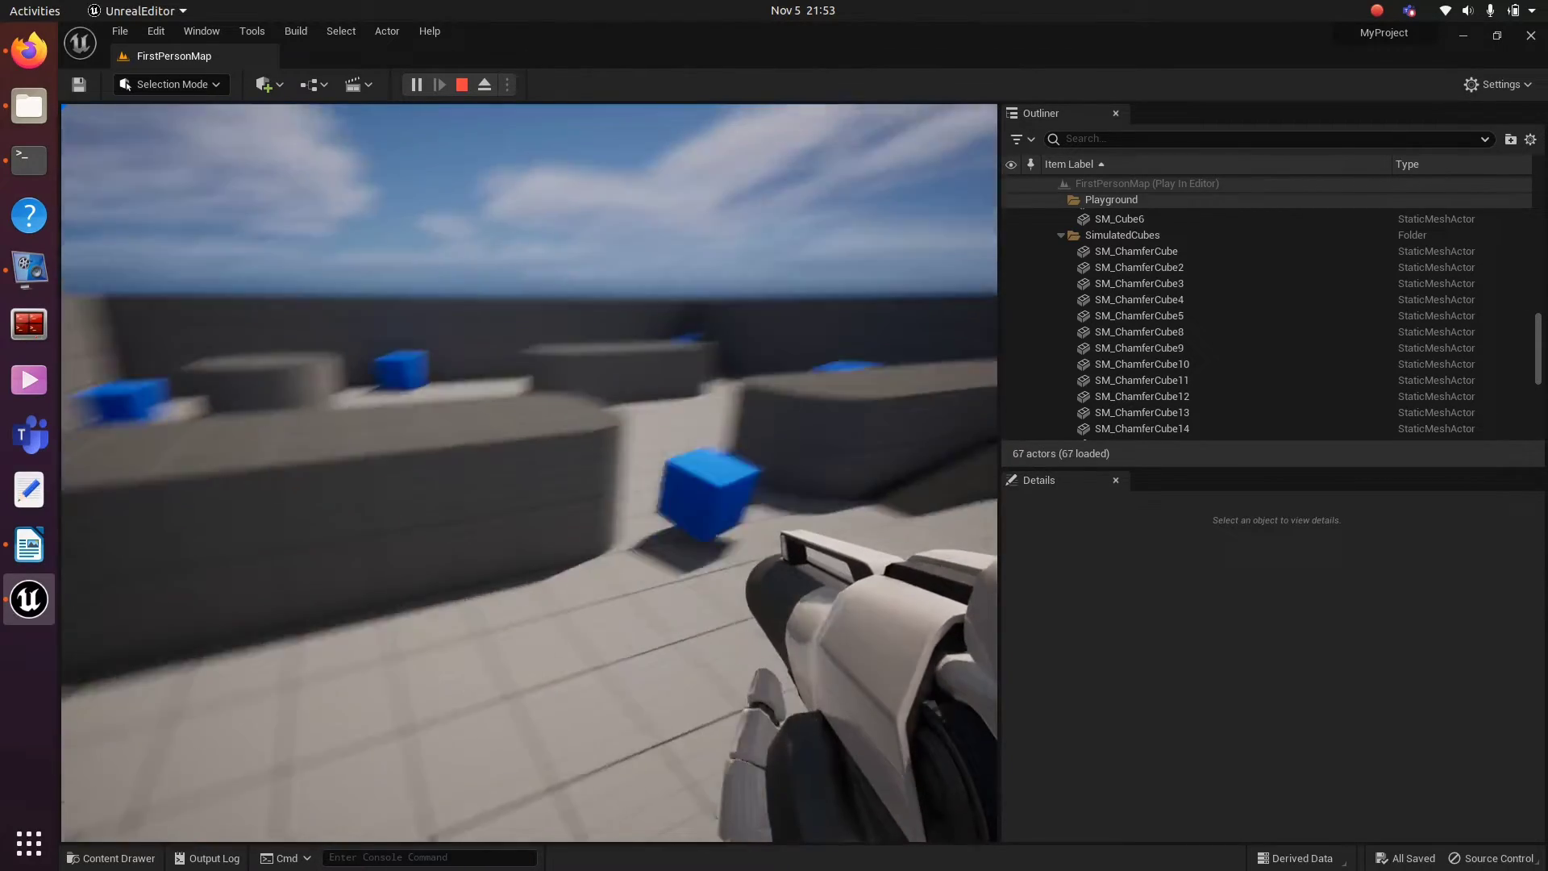
pyautogui.press('w')
pyautogui.press('w')
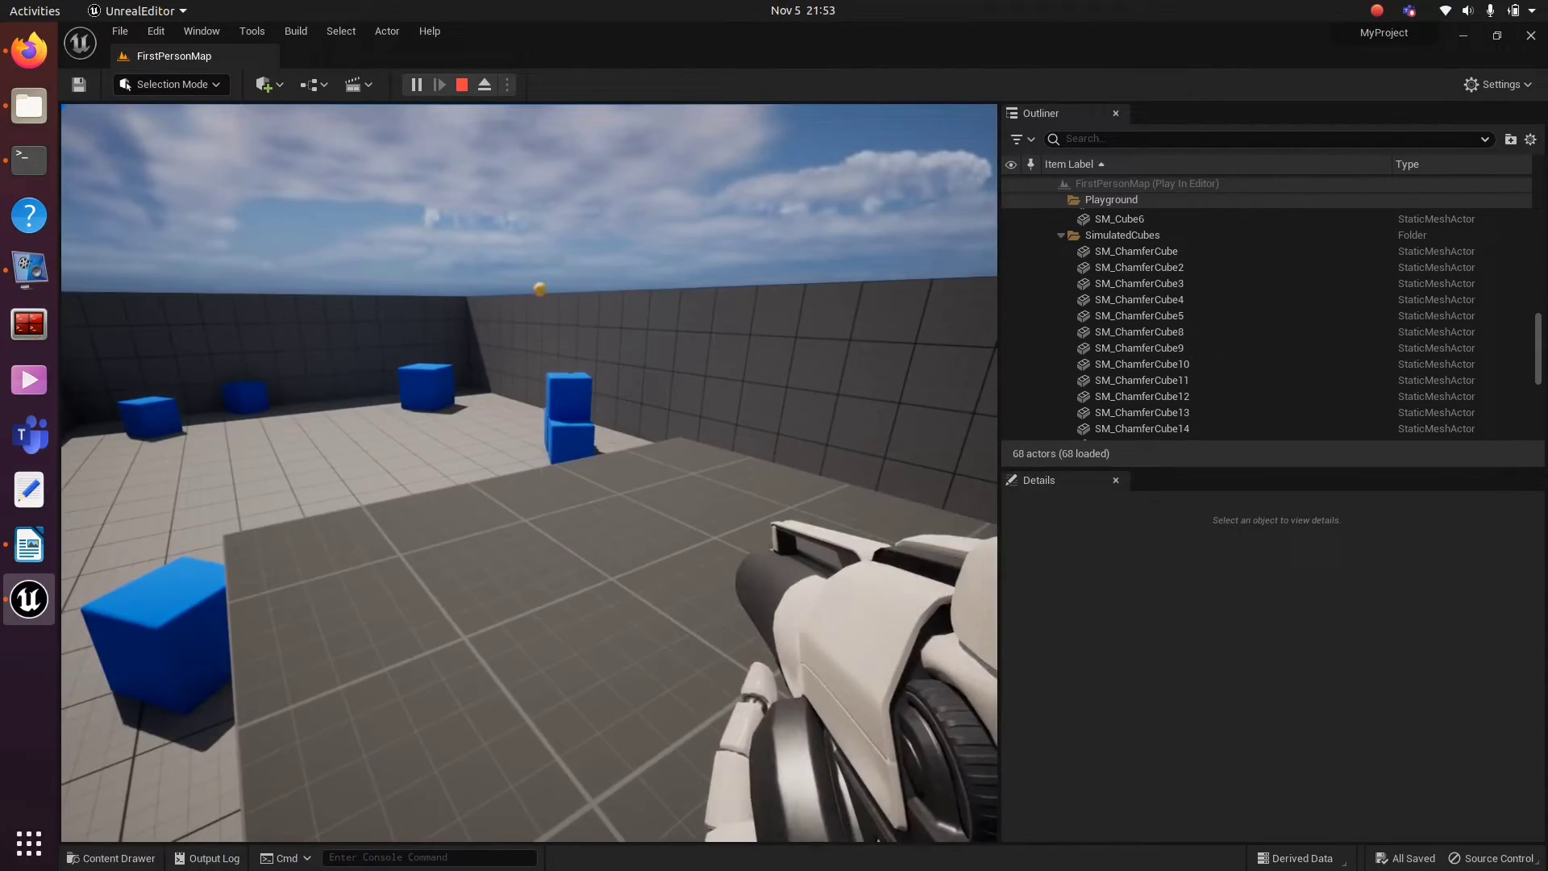
pyautogui.click(529, 472)
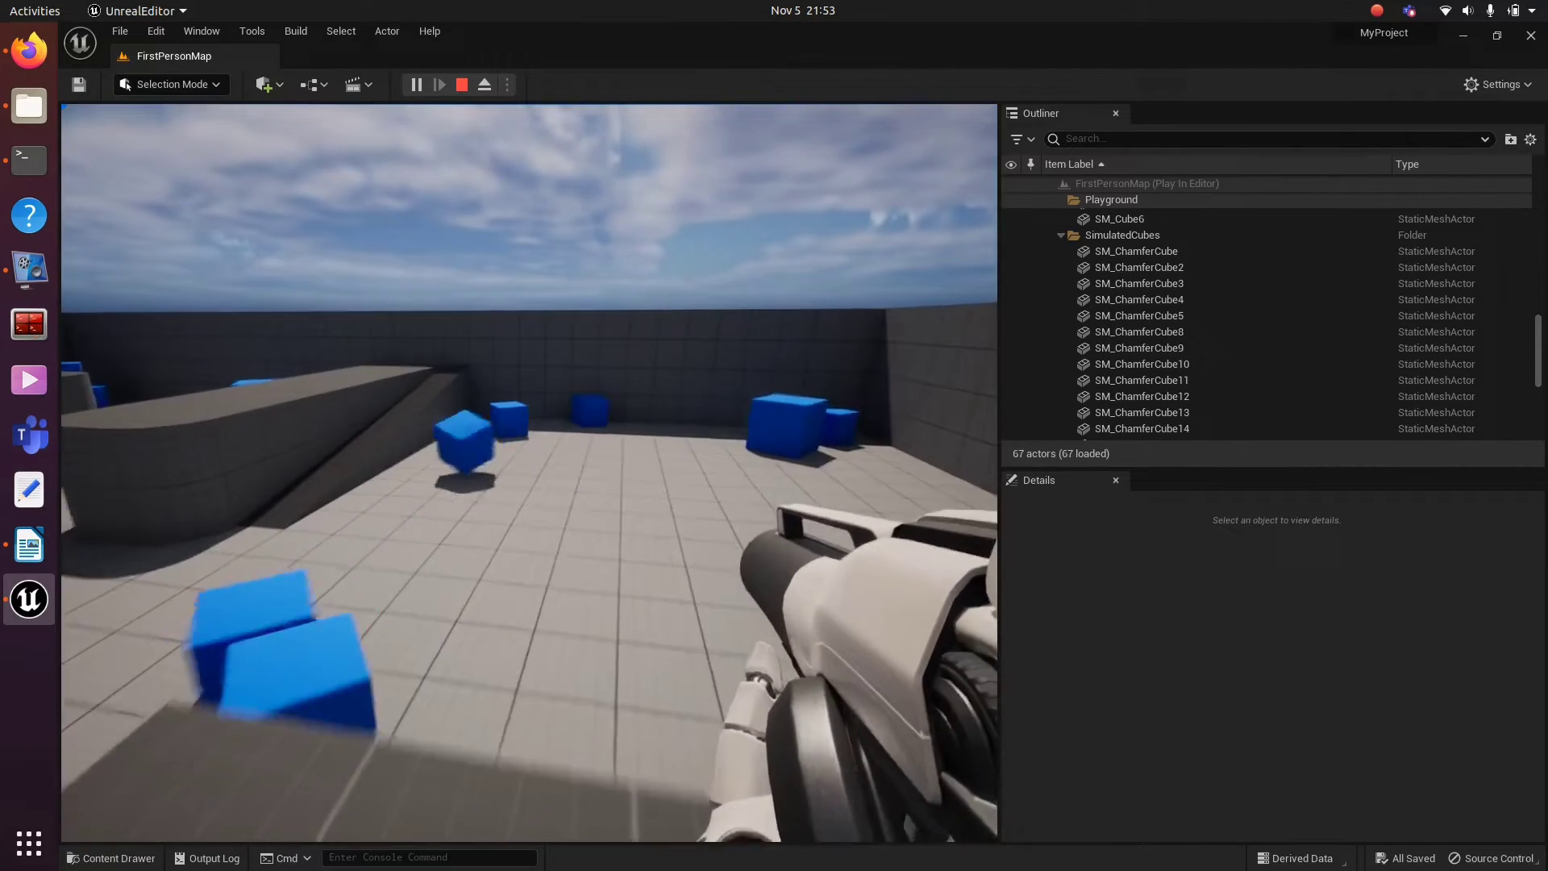
# Stop playing, add a Cube from Quick Add > Shapes and drag it up onto the floor near the camera
pyautogui.press('Escape')
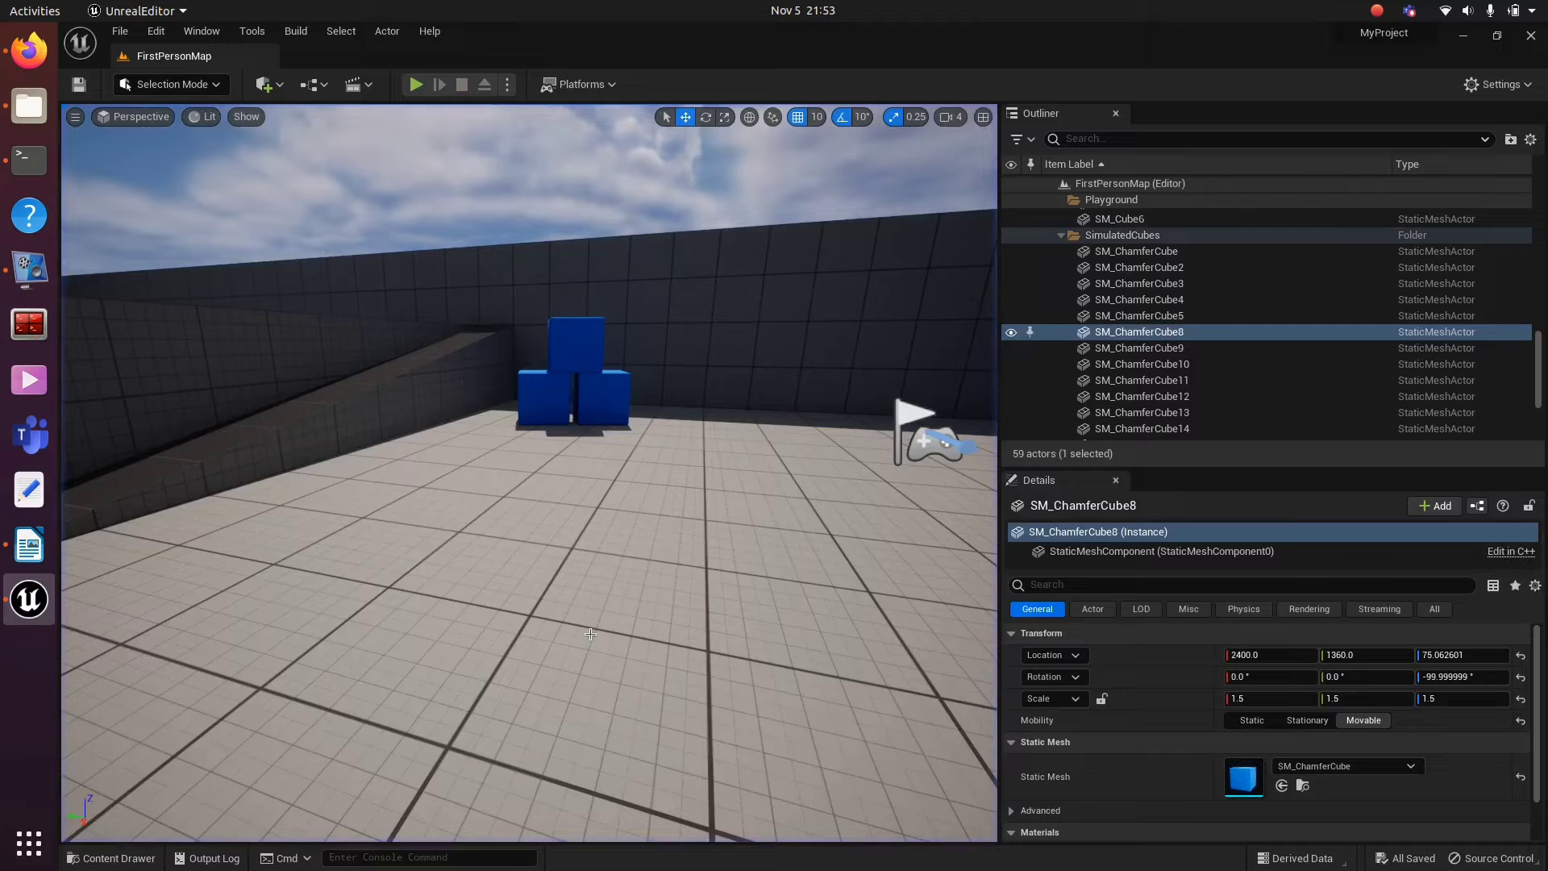
pyautogui.click(286, 85)
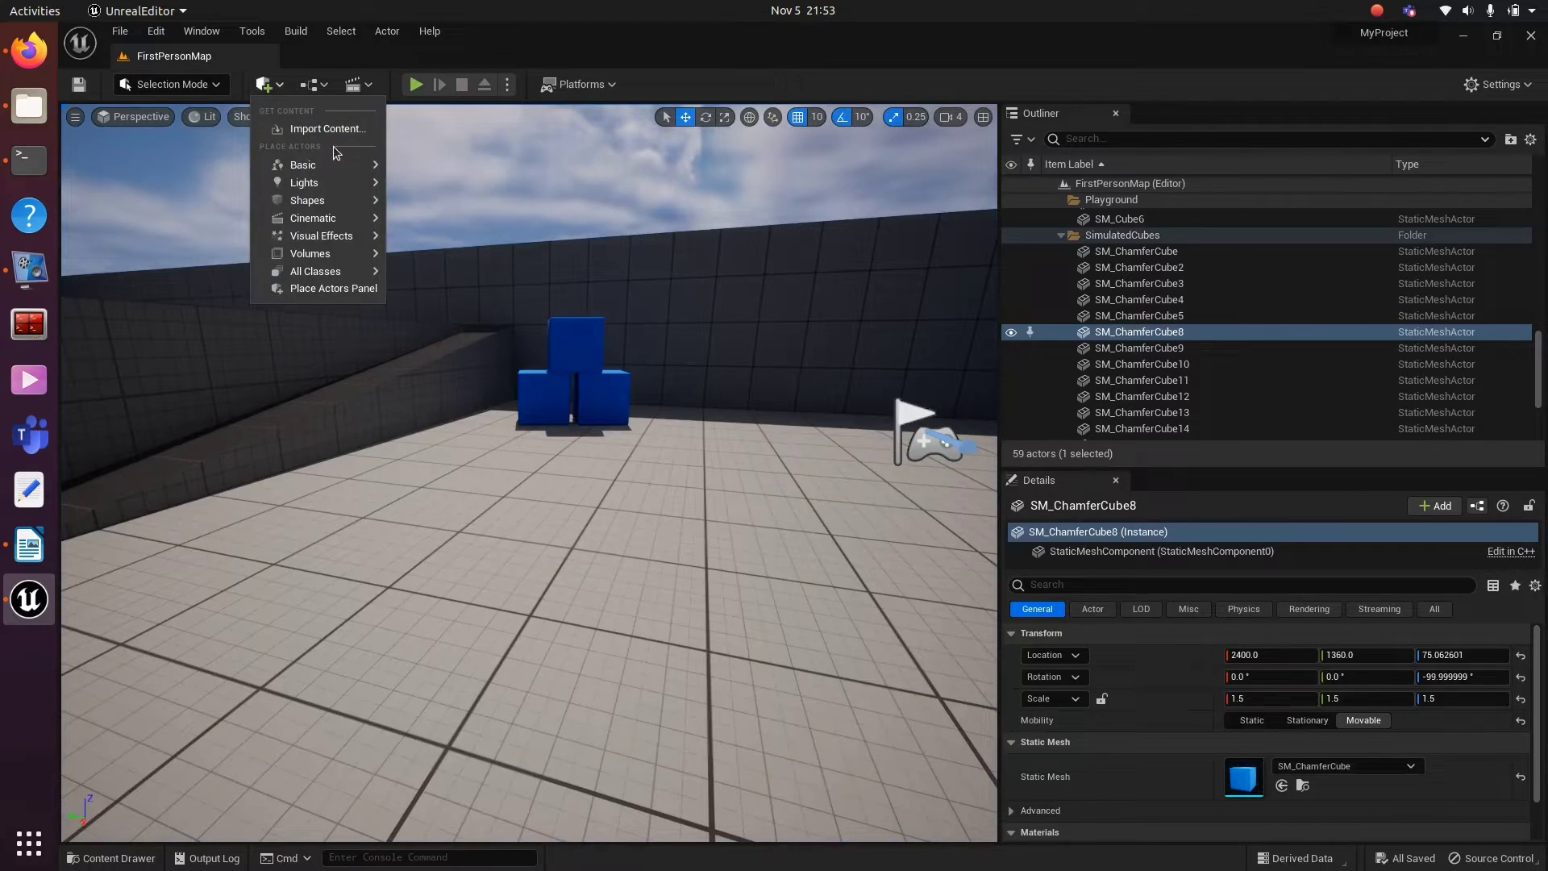
pyautogui.moveTo(317, 200)
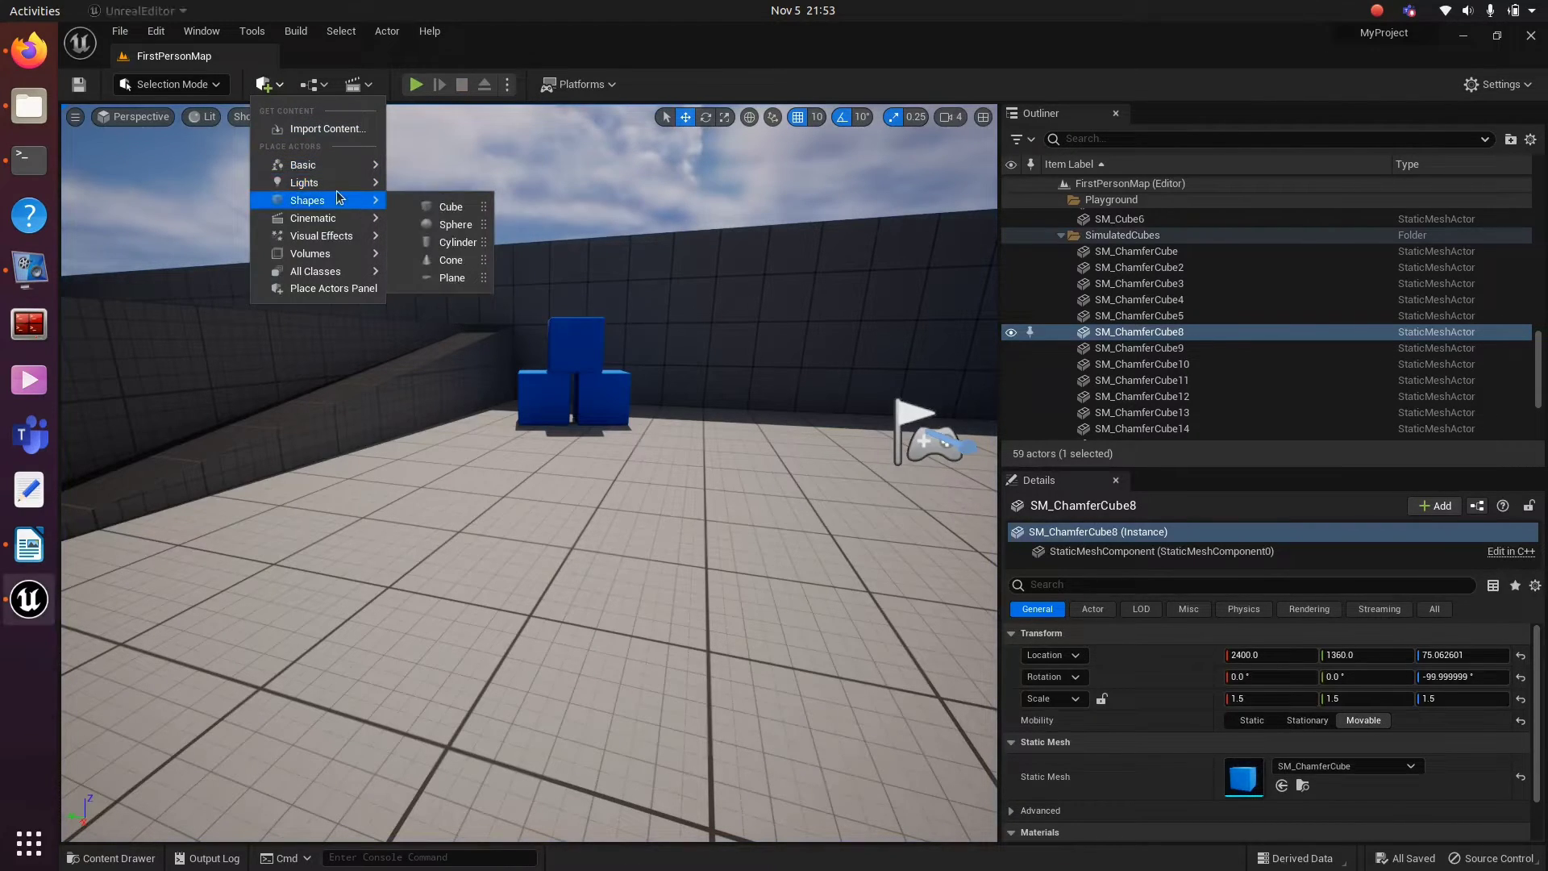
pyautogui.click(448, 206)
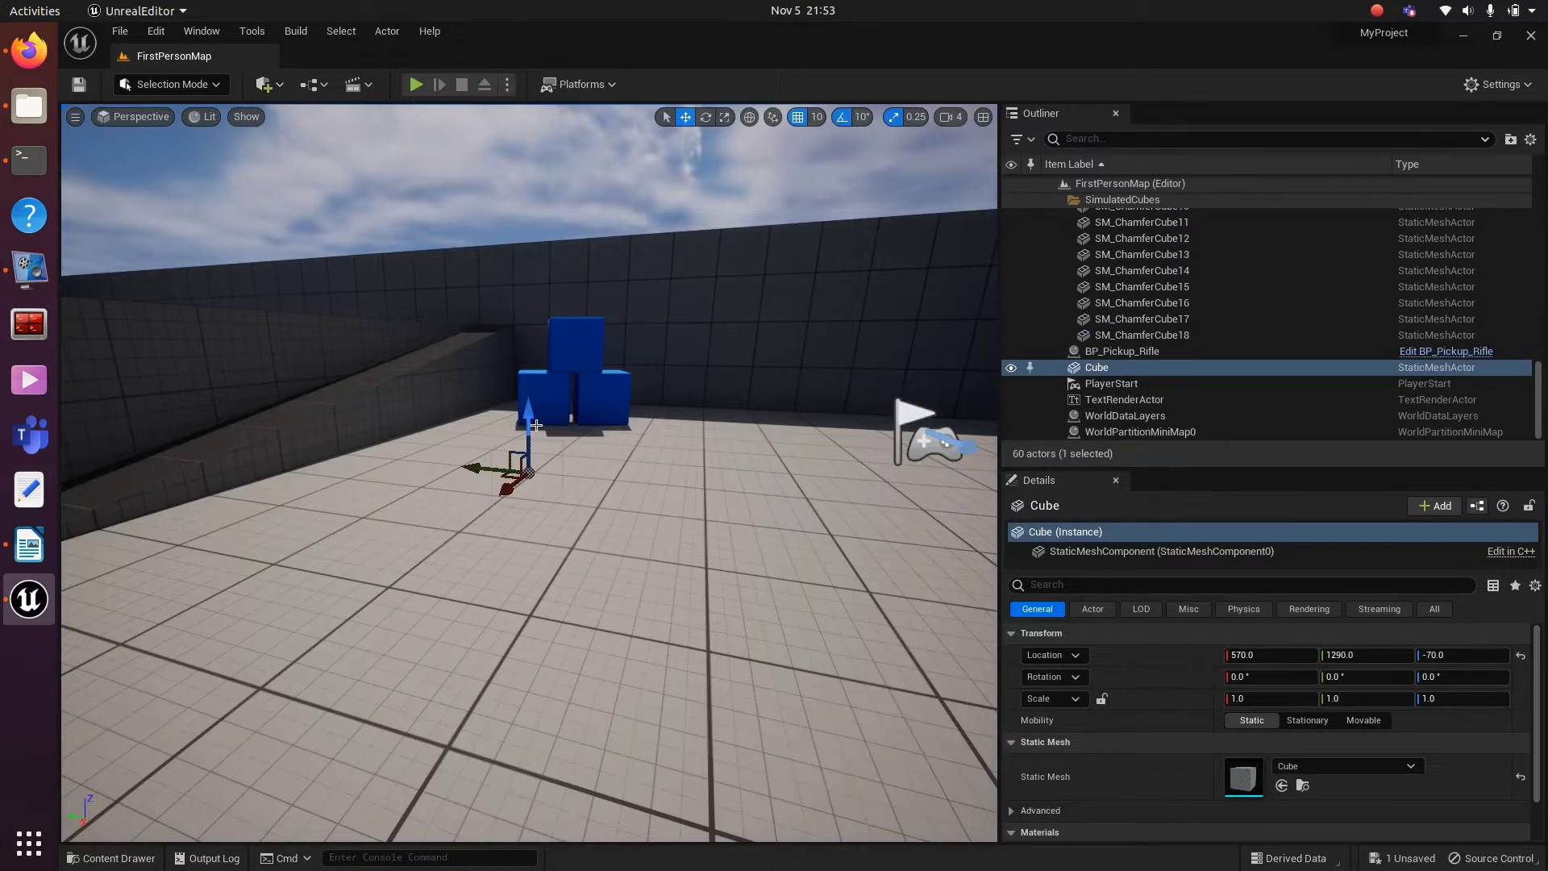
pyautogui.moveTo(527, 430); pyautogui.dragTo(505, 359)
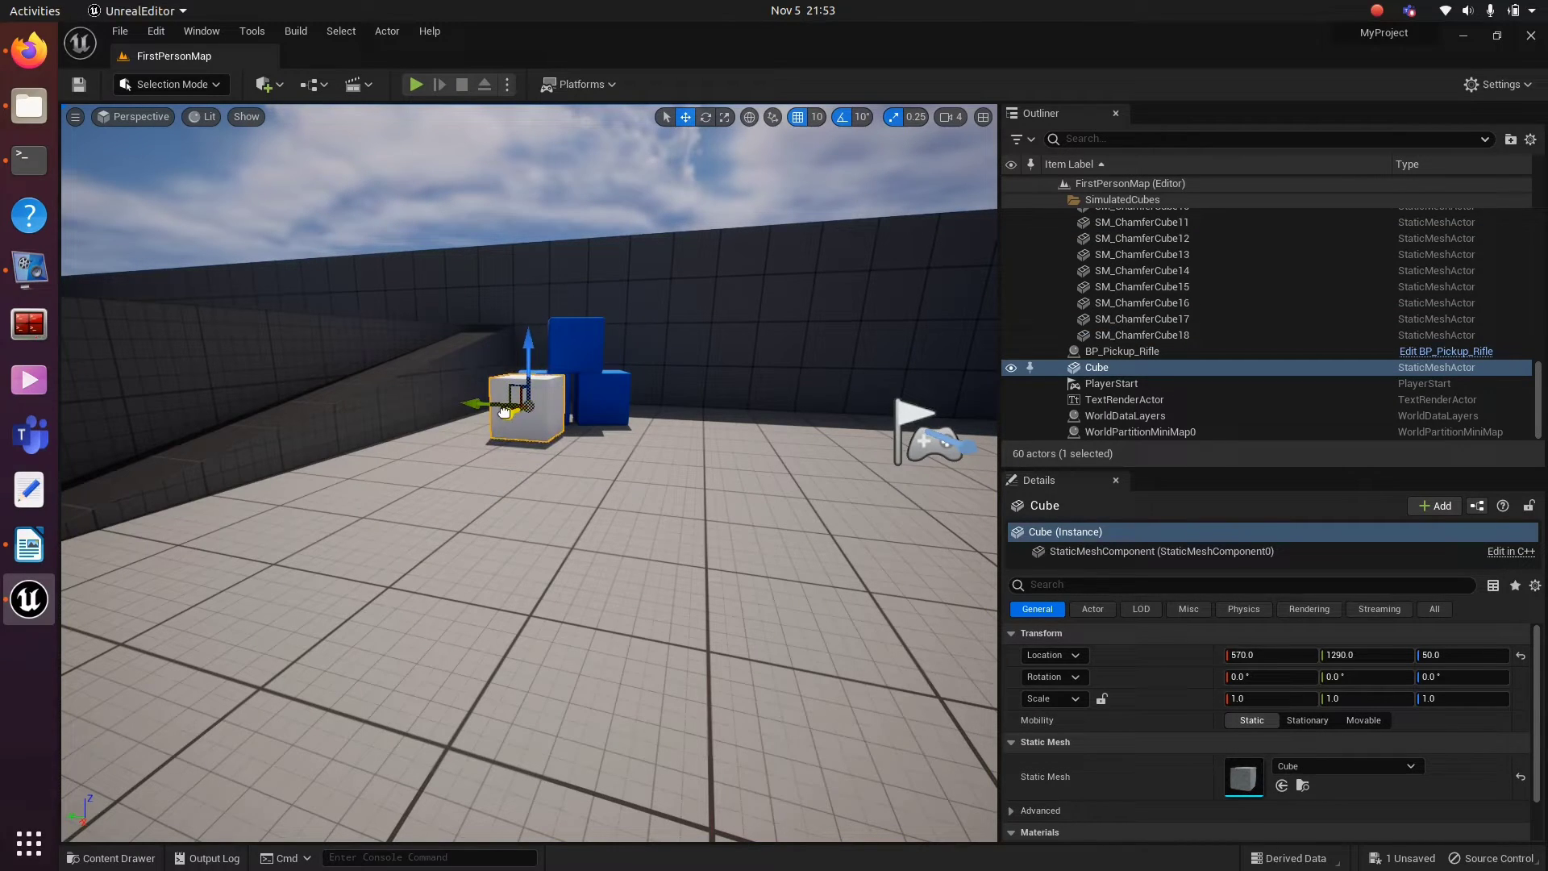
pyautogui.moveTo(504, 413); pyautogui.dragTo(350, 619)
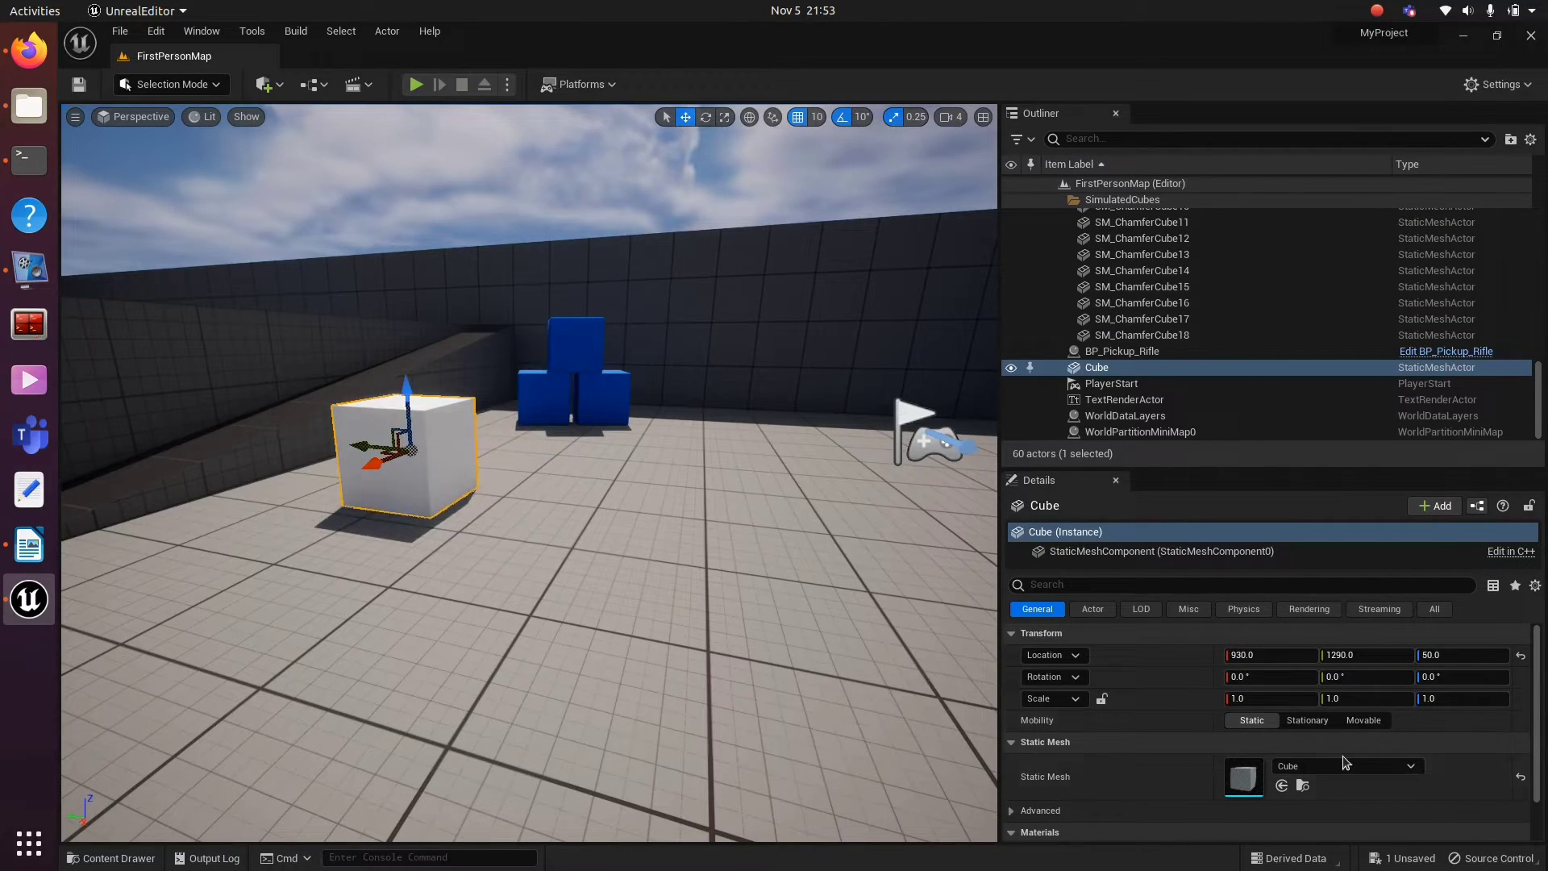
pyautogui.scroll(-2, 1337, 783)
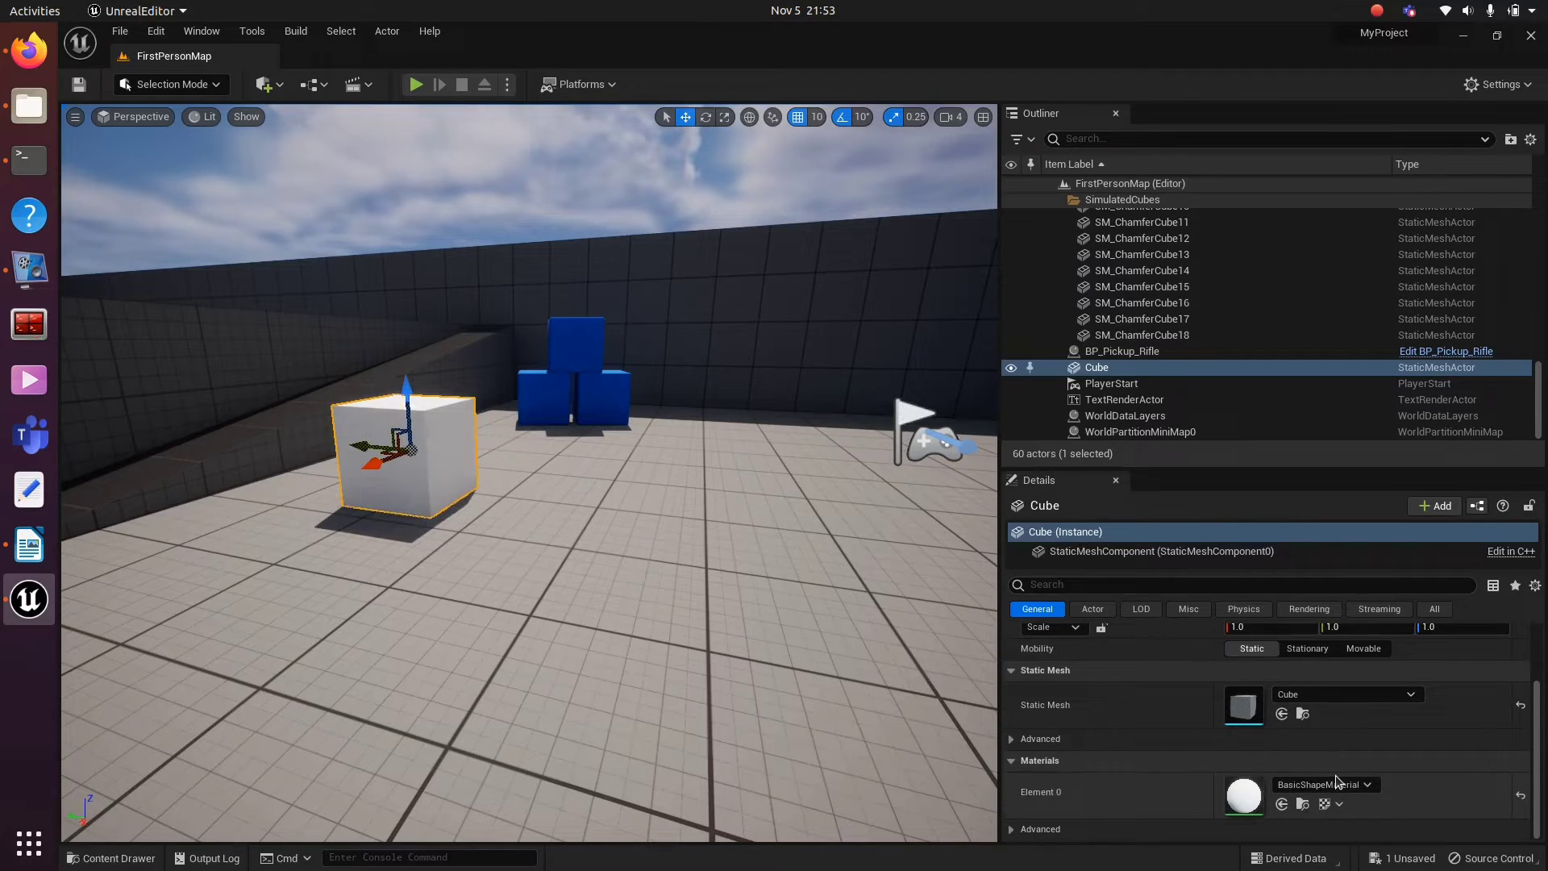
# Set the cube's material Element 0 to FirstPersonProjectileMaterial (yellow) and move it right
pyautogui.click(1336, 783)
pyautogui.scroll(-2, 1319, 714)
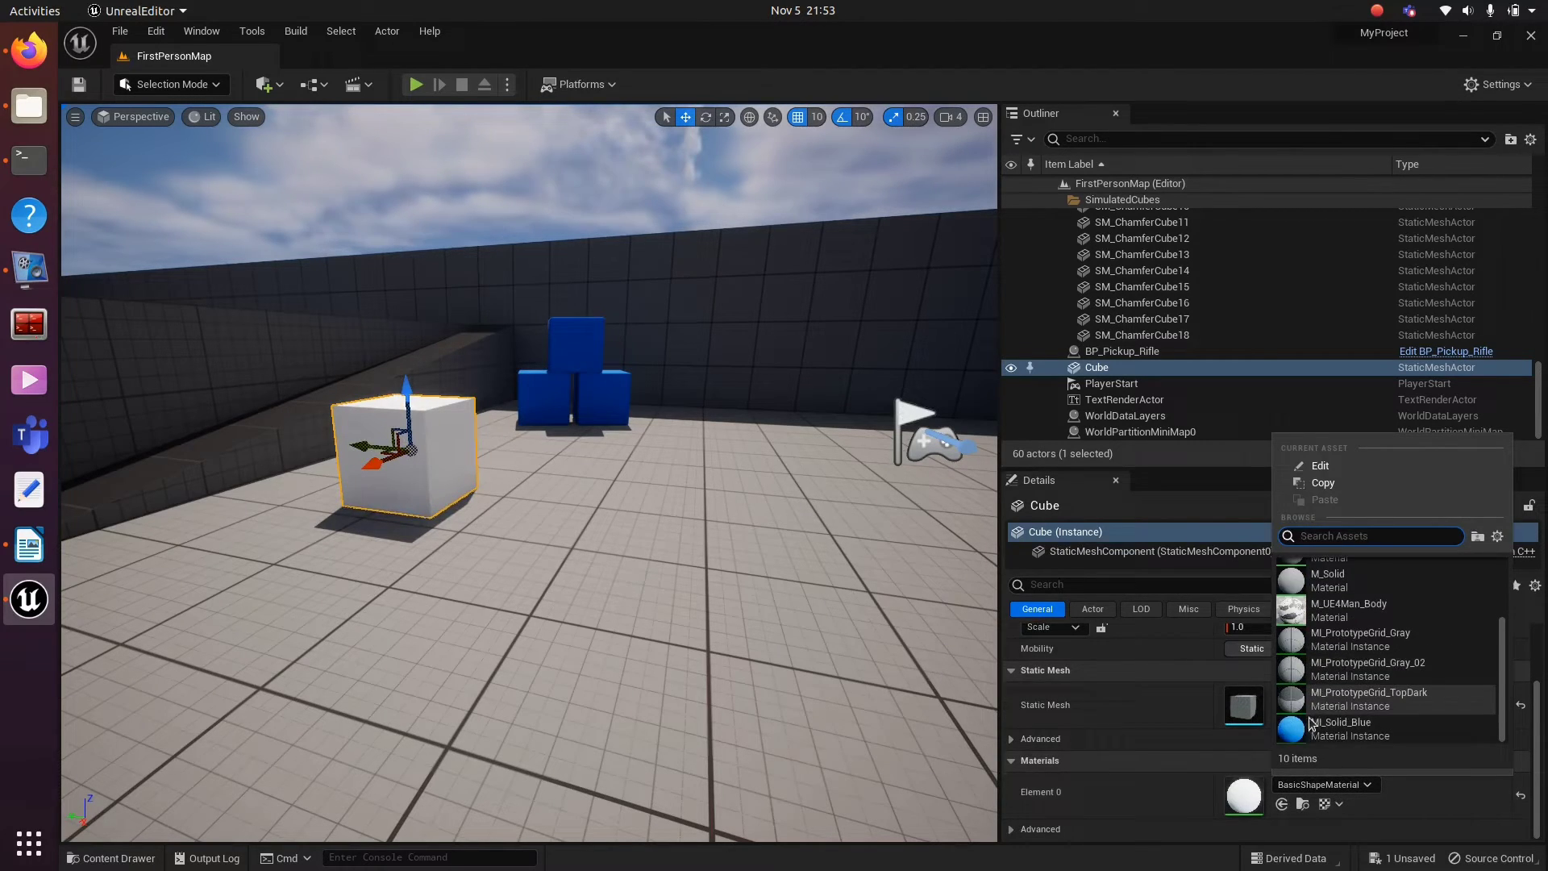
pyautogui.click(1367, 594)
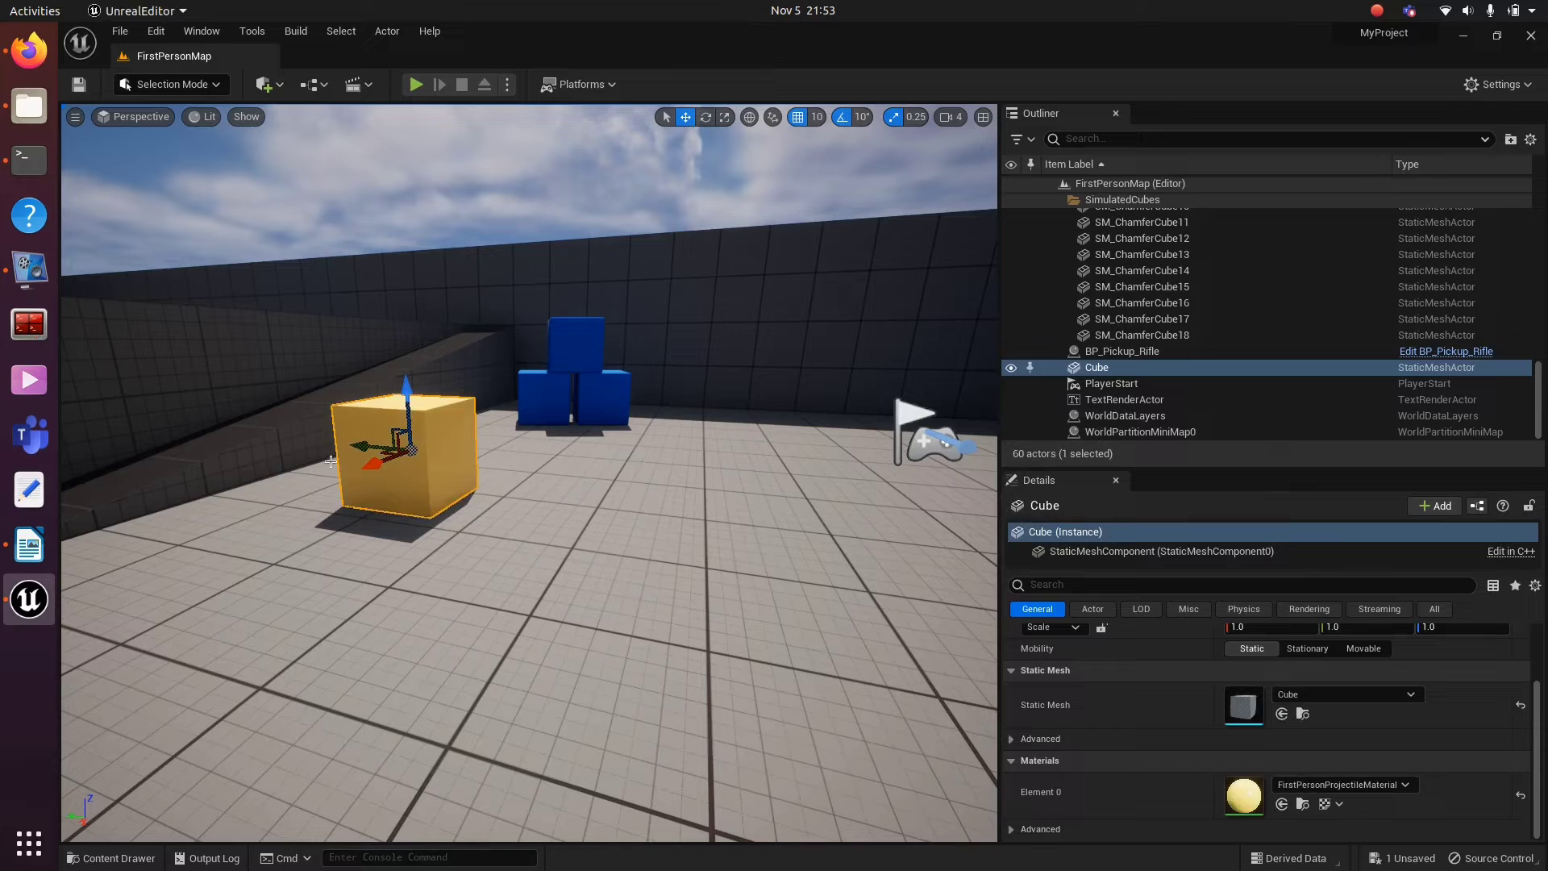
pyautogui.moveTo(366, 444); pyautogui.dragTo(597, 551)
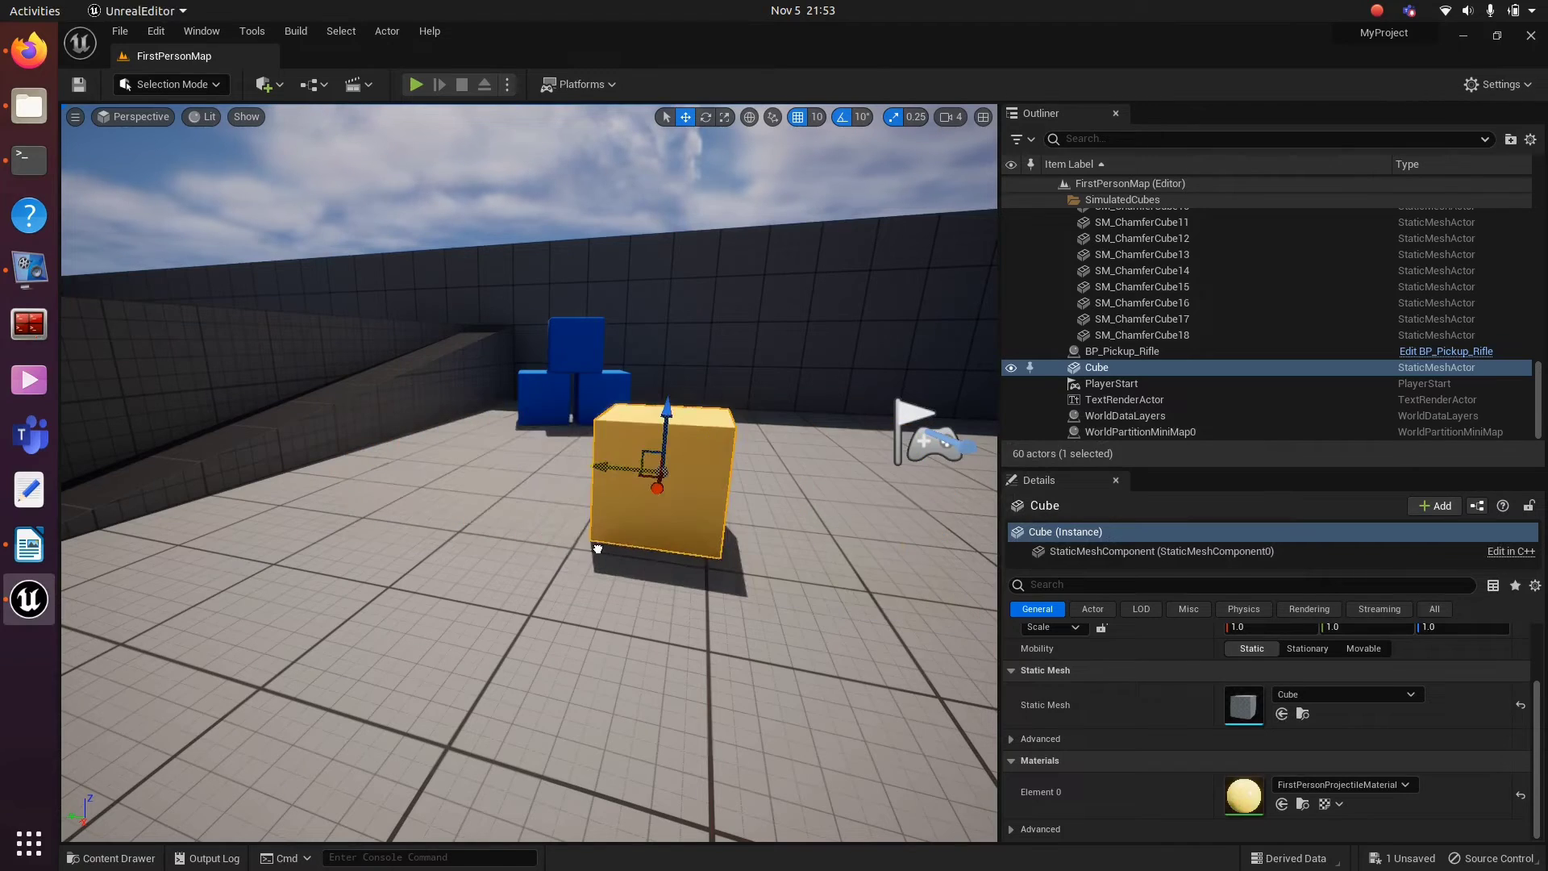
# Add a Sphere from Quick Add > Shapes and drag it onto the yellow cube
pyautogui.click(264, 83)
pyautogui.moveTo(315, 211)
pyautogui.click(457, 225)
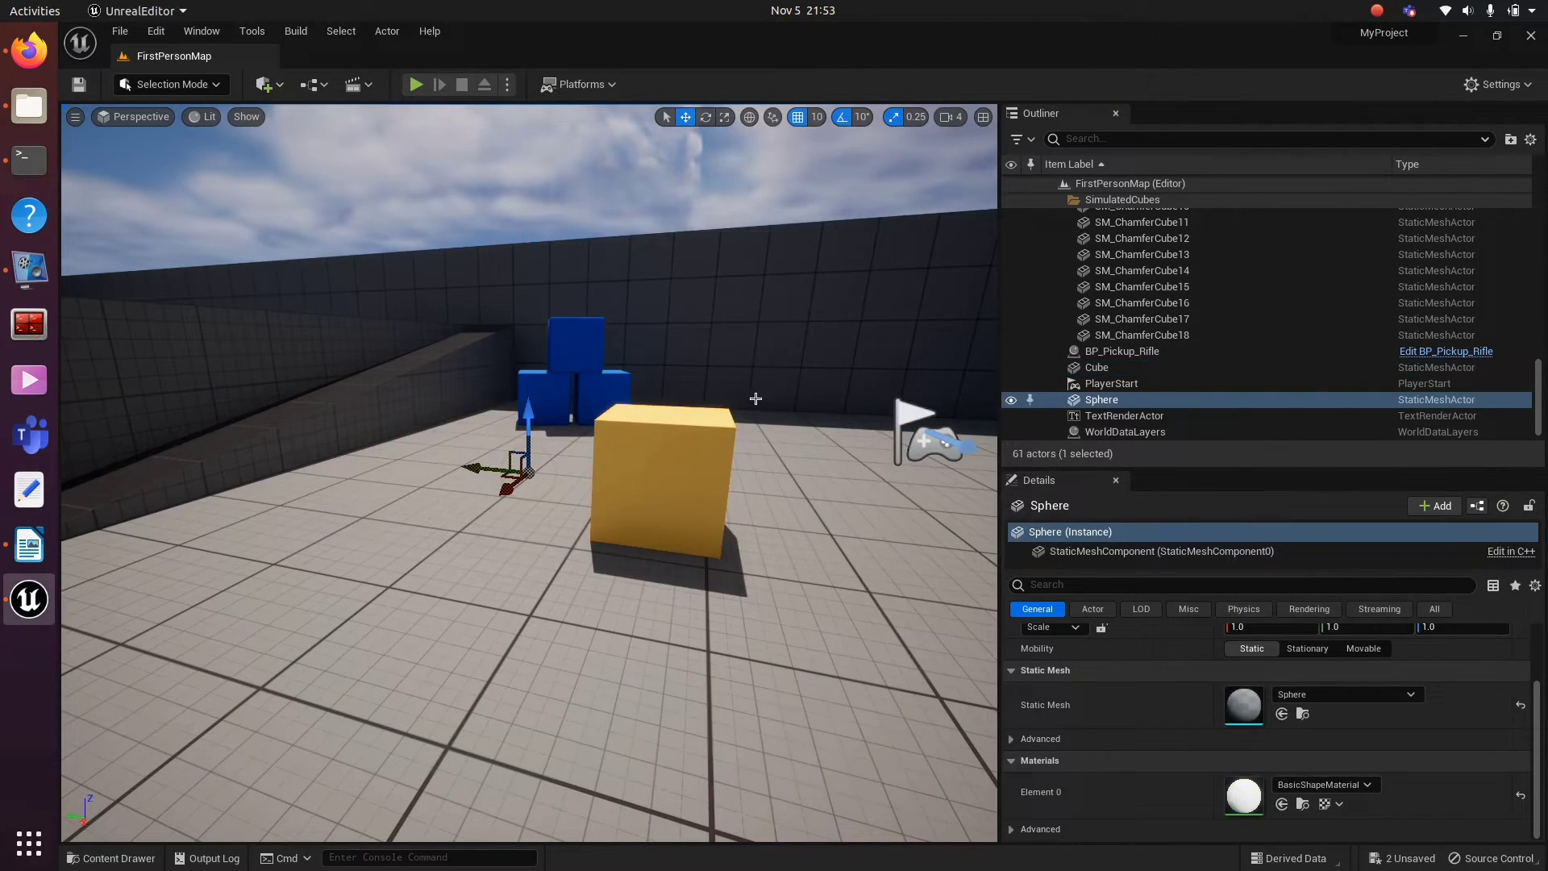
pyautogui.moveTo(528, 424); pyautogui.dragTo(314, 391)
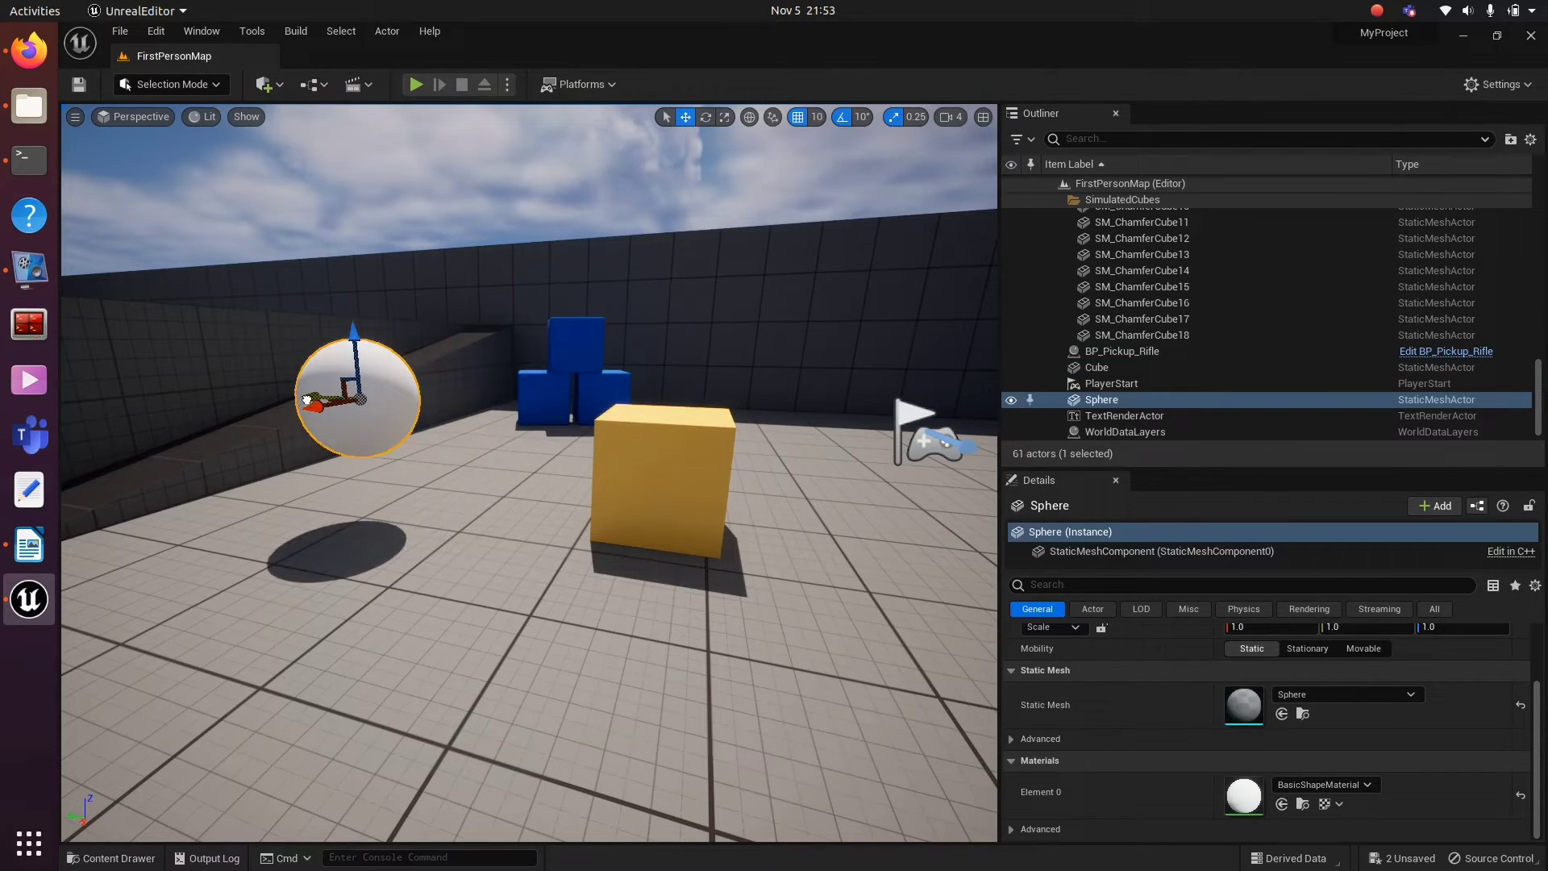
pyautogui.moveTo(306, 400)
pyautogui.mouseDown()
pyautogui.moveTo(650, 385)
pyautogui.moveTo(673, 291)
pyautogui.mouseUp()
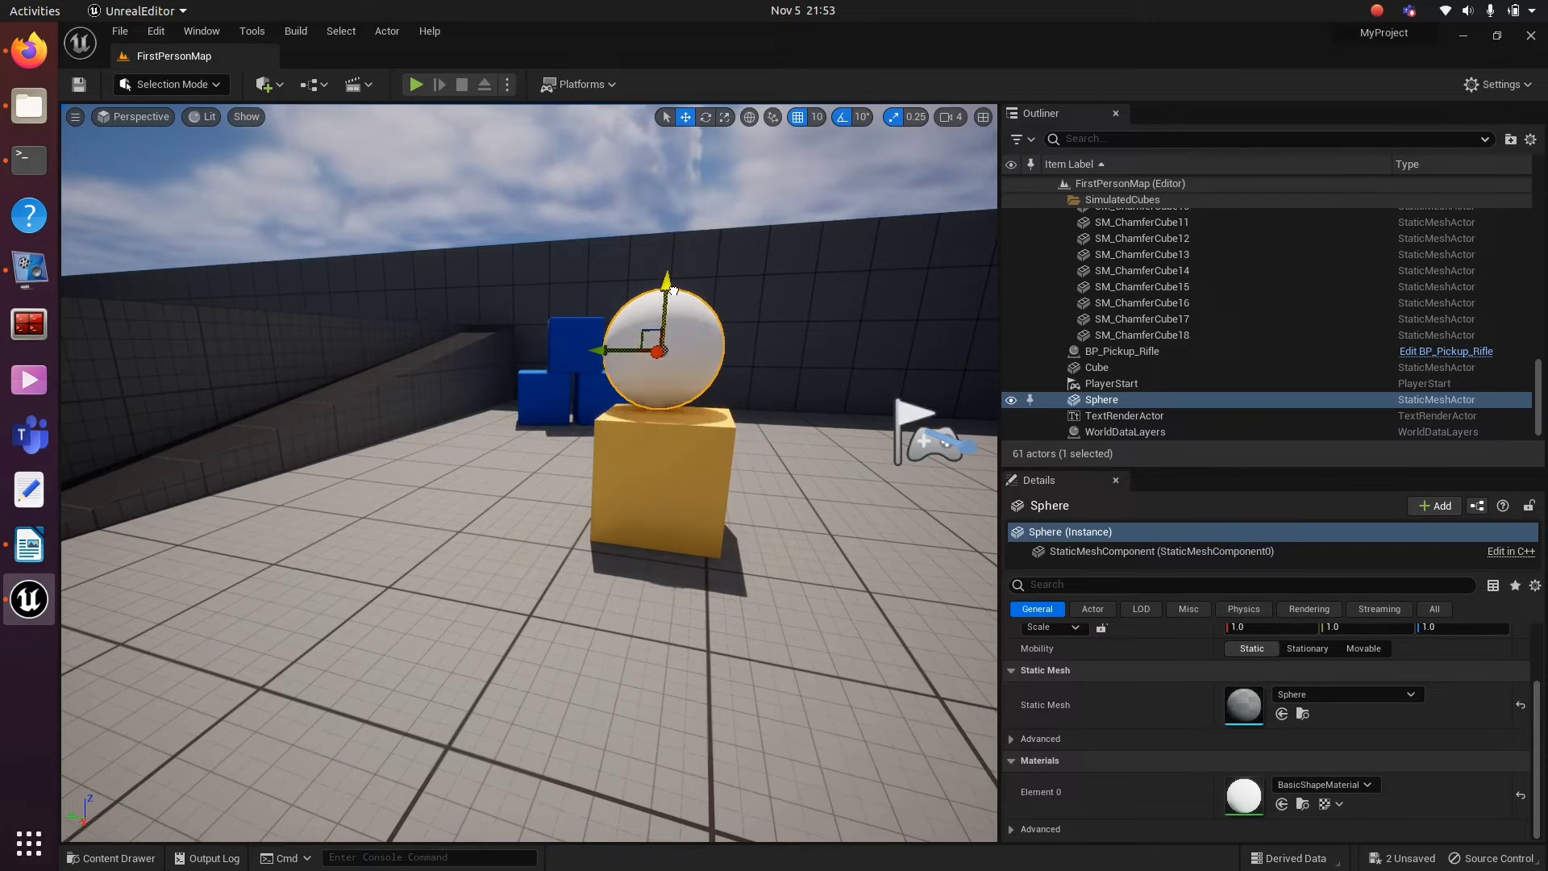
pyautogui.moveTo(619, 349); pyautogui.dragTo(627, 350)
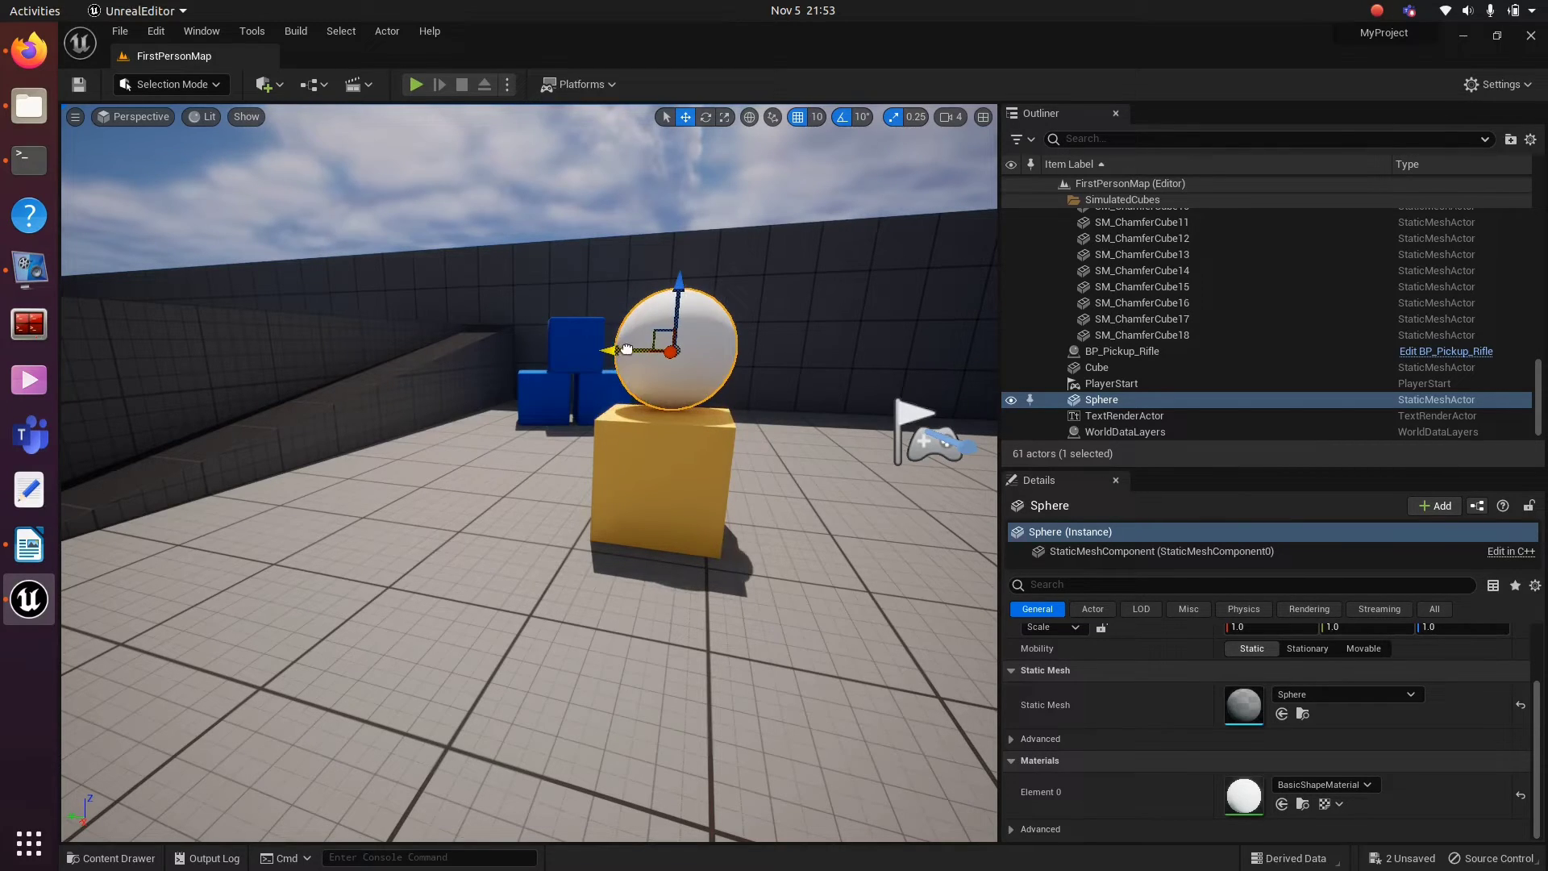
# View the scene from another angle and raise the sphere to rest just above the yellow cube
pyautogui.click(664, 116)
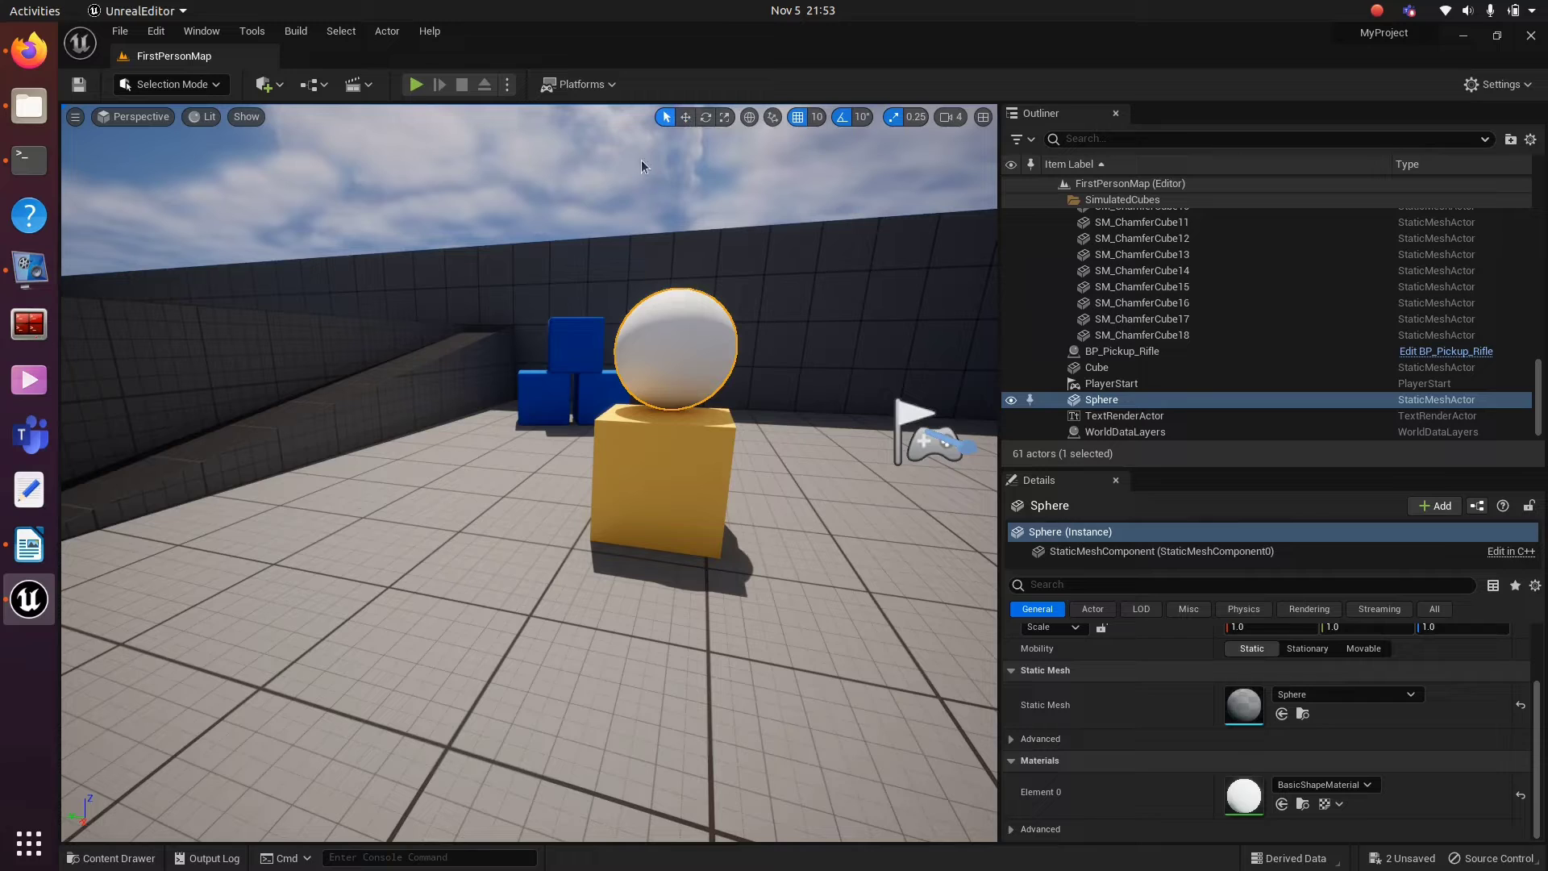
pyautogui.moveTo(705, 136); pyautogui.dragTo(705, 135, button='right')
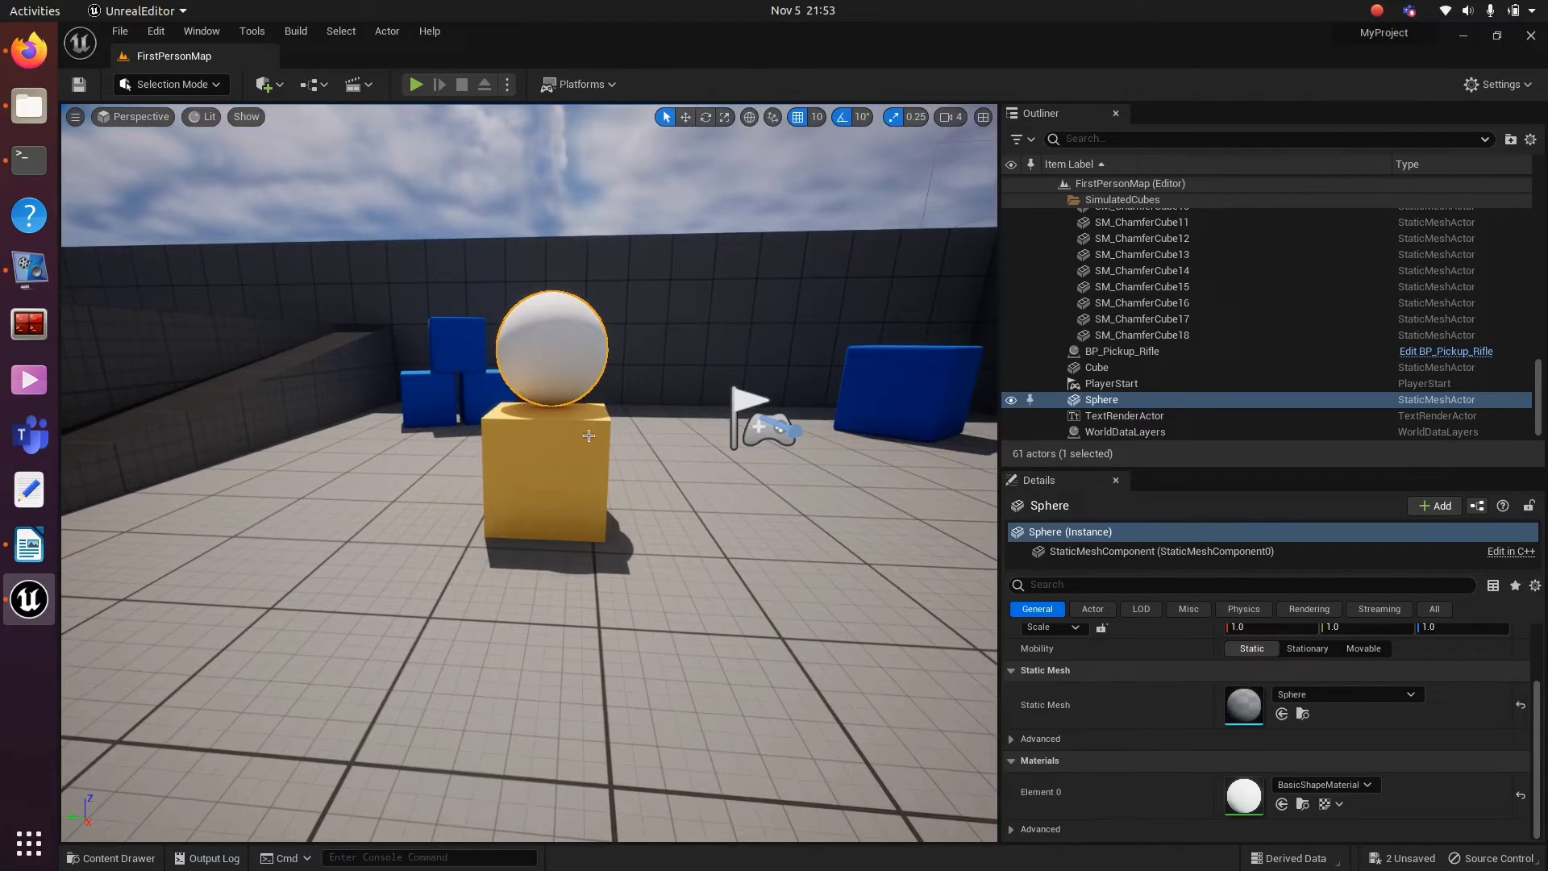
pyautogui.click(588, 435)
pyautogui.click(685, 116)
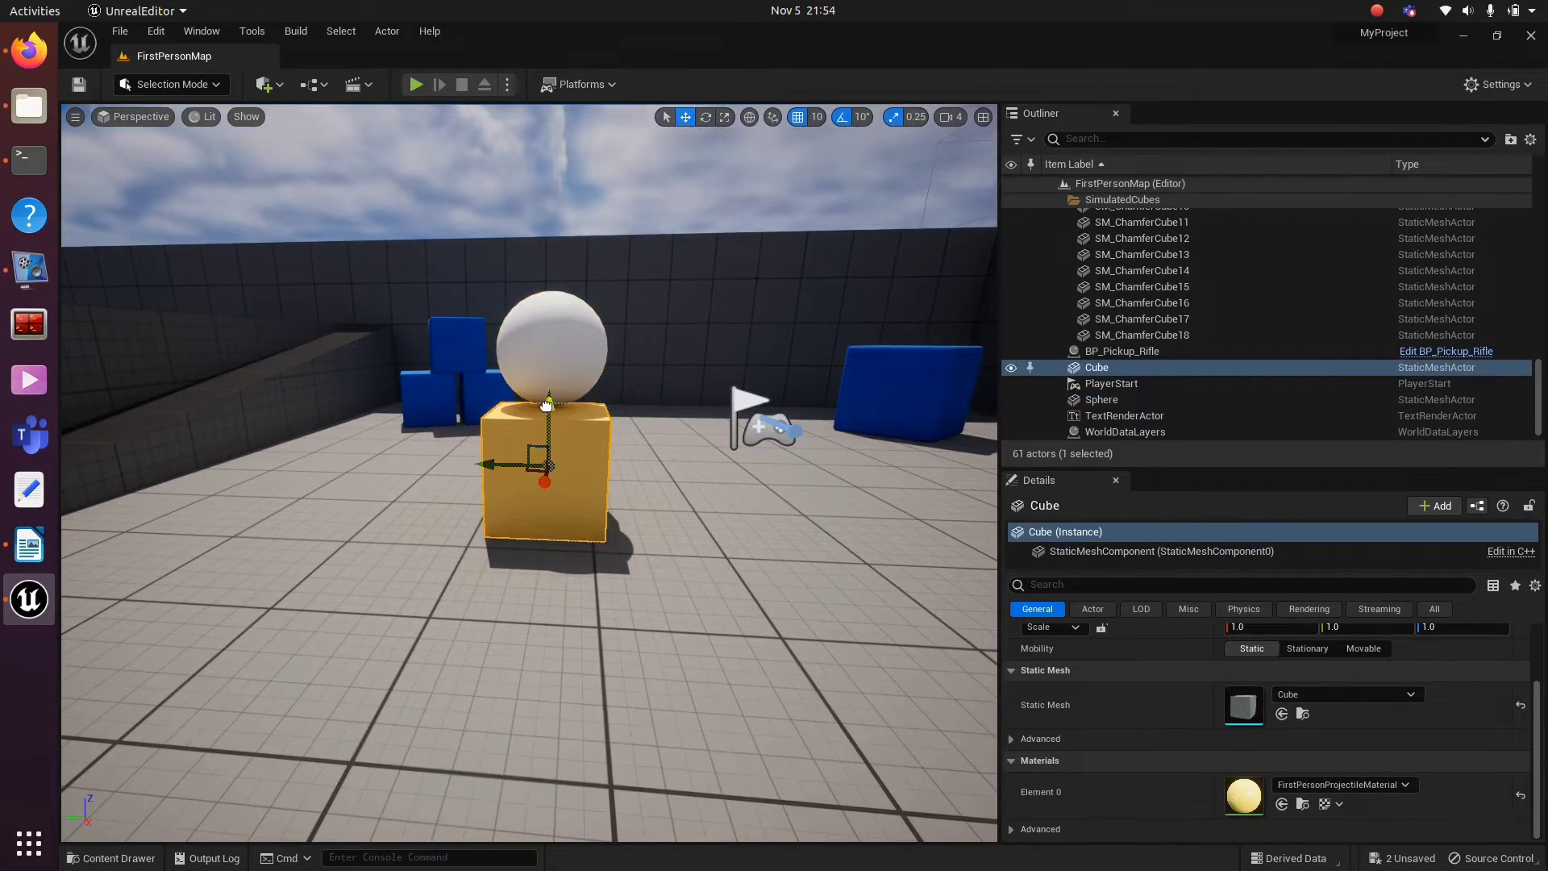
pyautogui.click(562, 330)
pyautogui.moveTo(551, 284)
pyautogui.mouseDown()
pyautogui.moveTo(553, 239)
pyautogui.moveTo(549, 284)
pyautogui.mouseUp()
pyautogui.hotkey('alt', 'p')
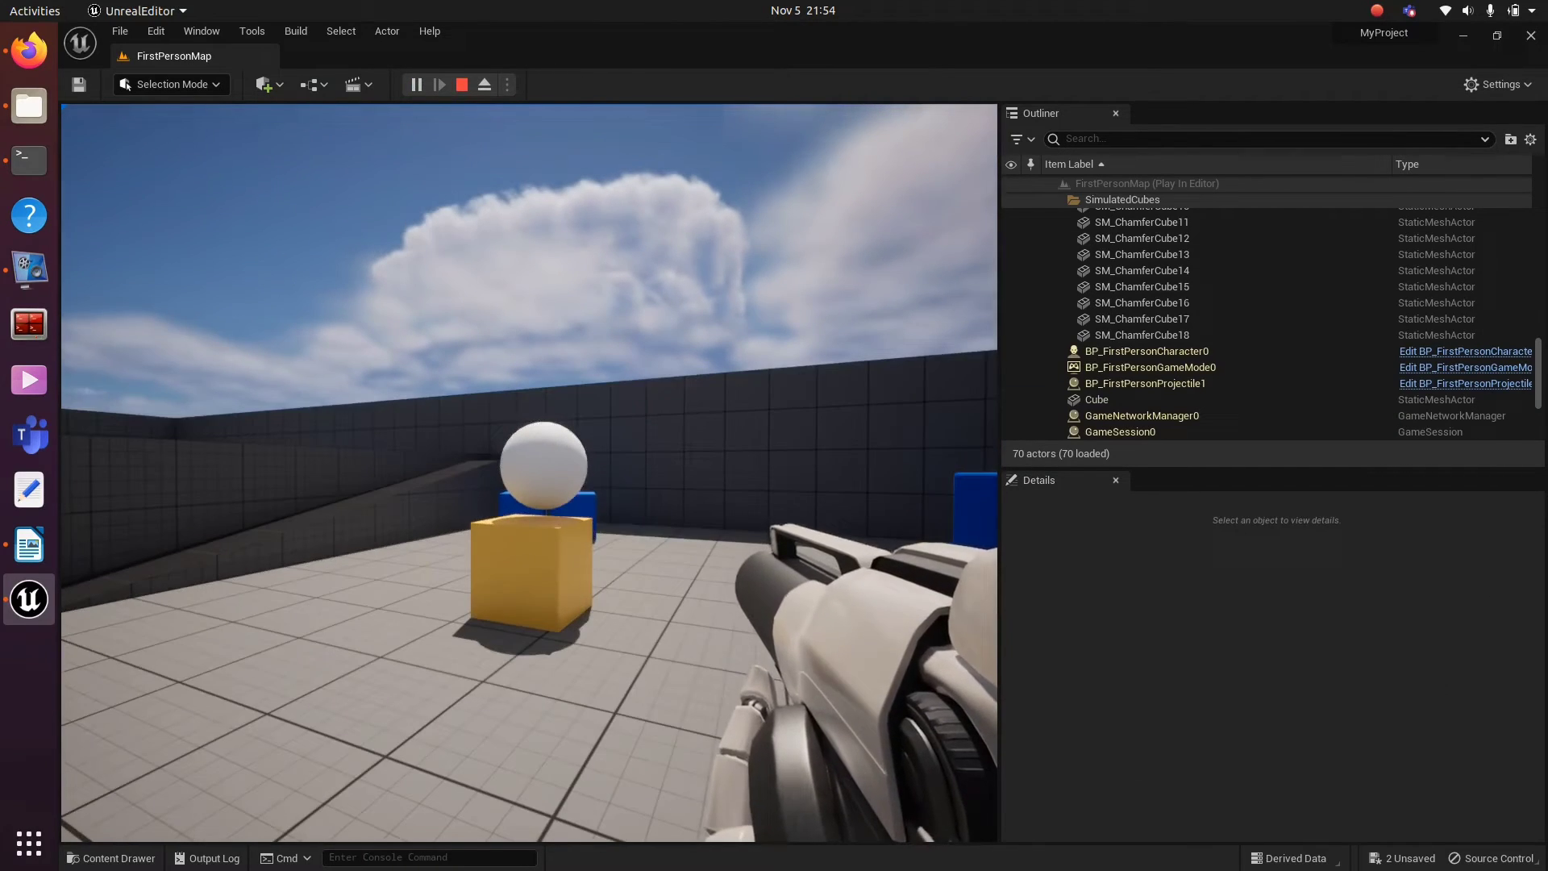
pyautogui.click(530, 473)
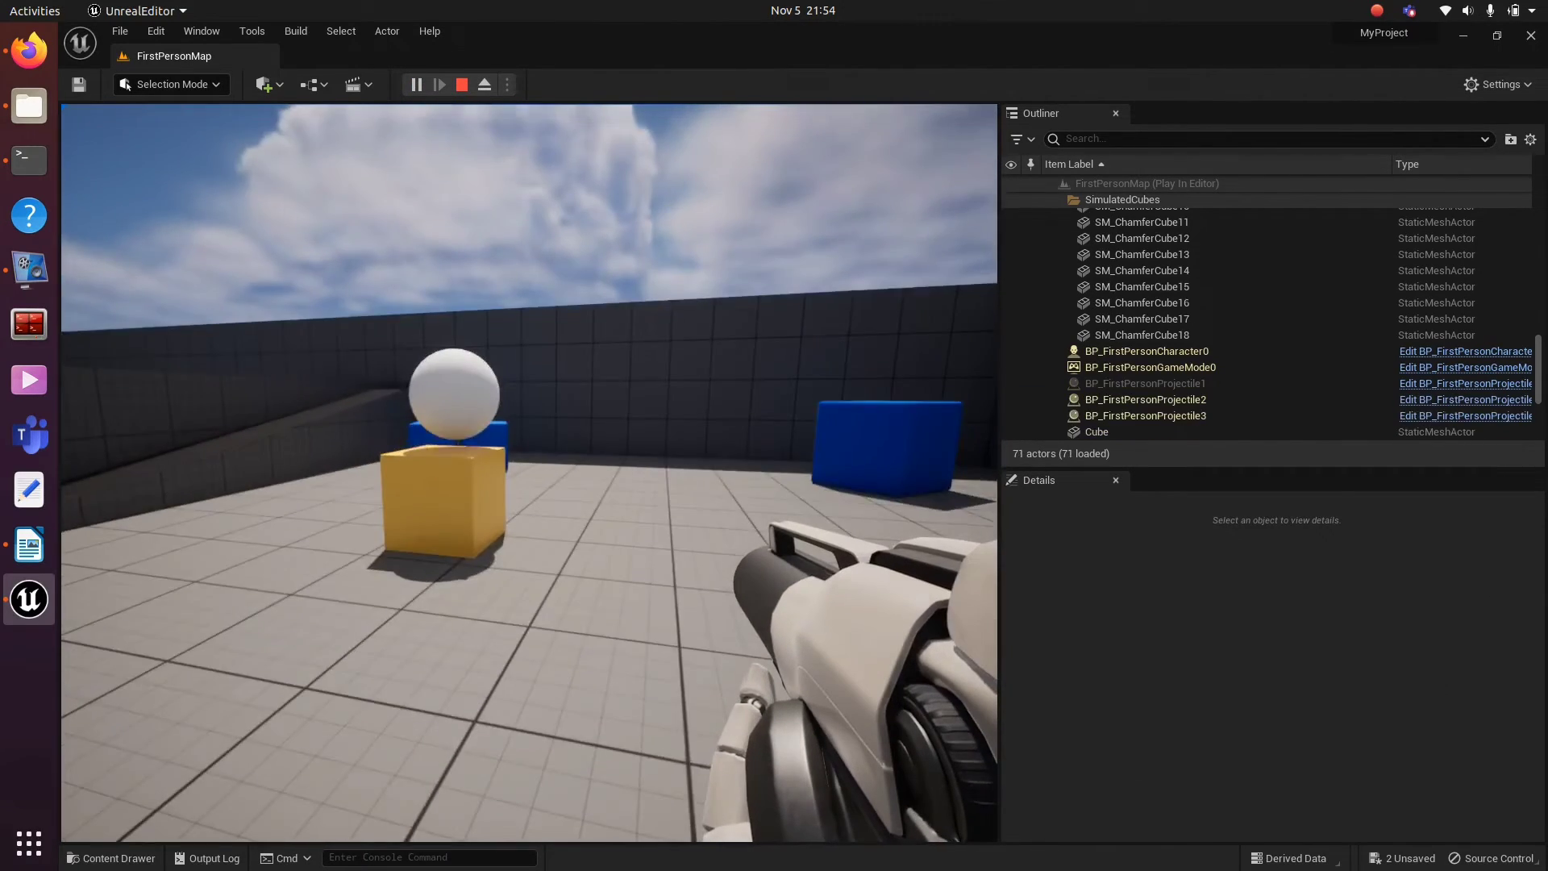
pyautogui.click(530, 473)
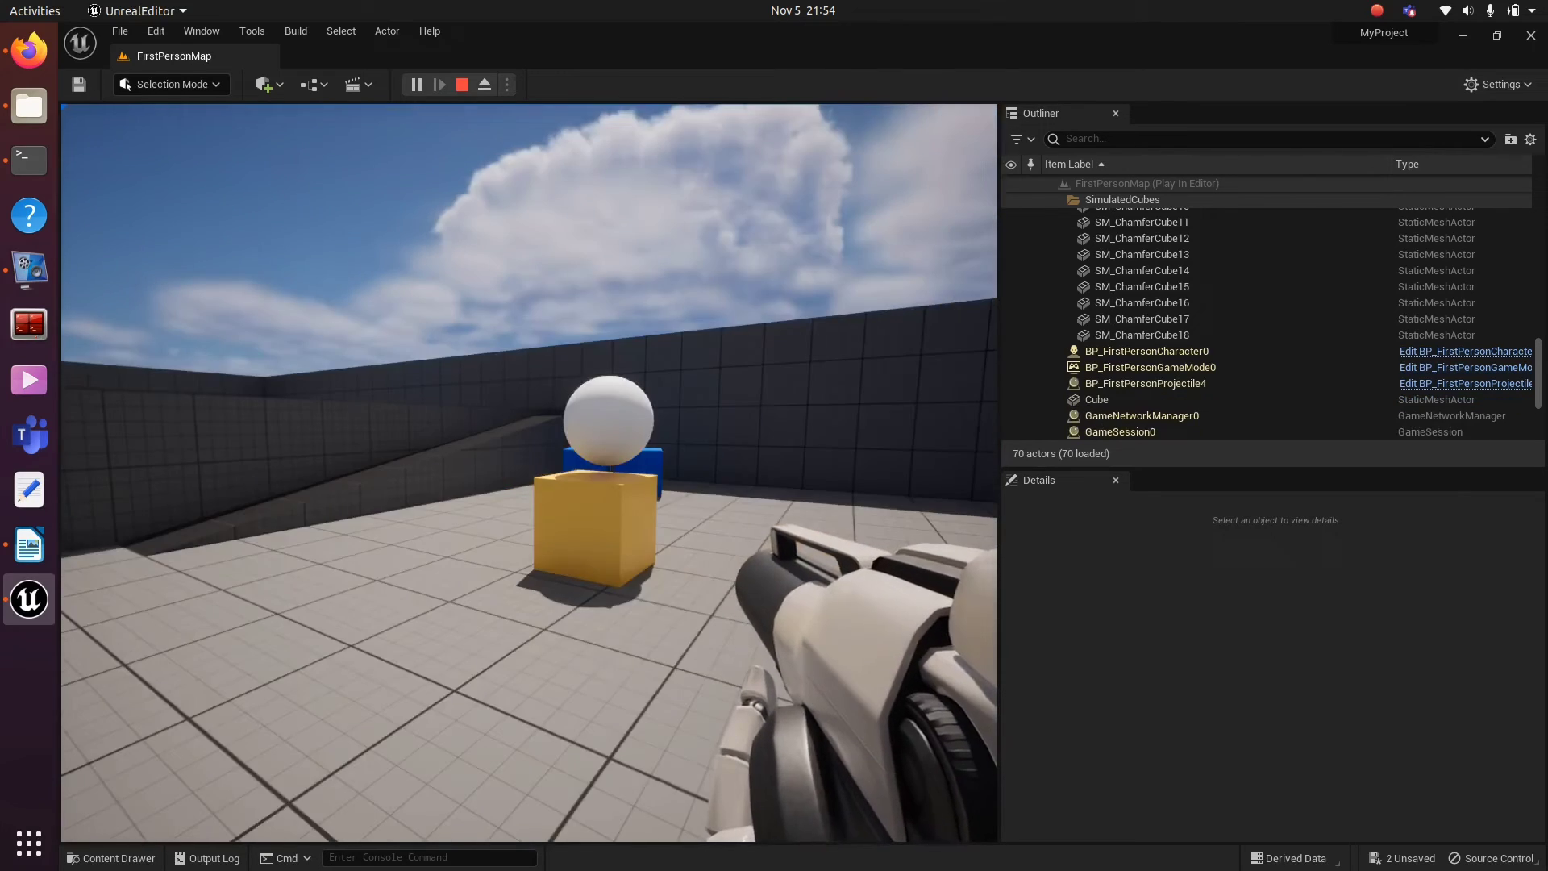
pyautogui.press('Escape')
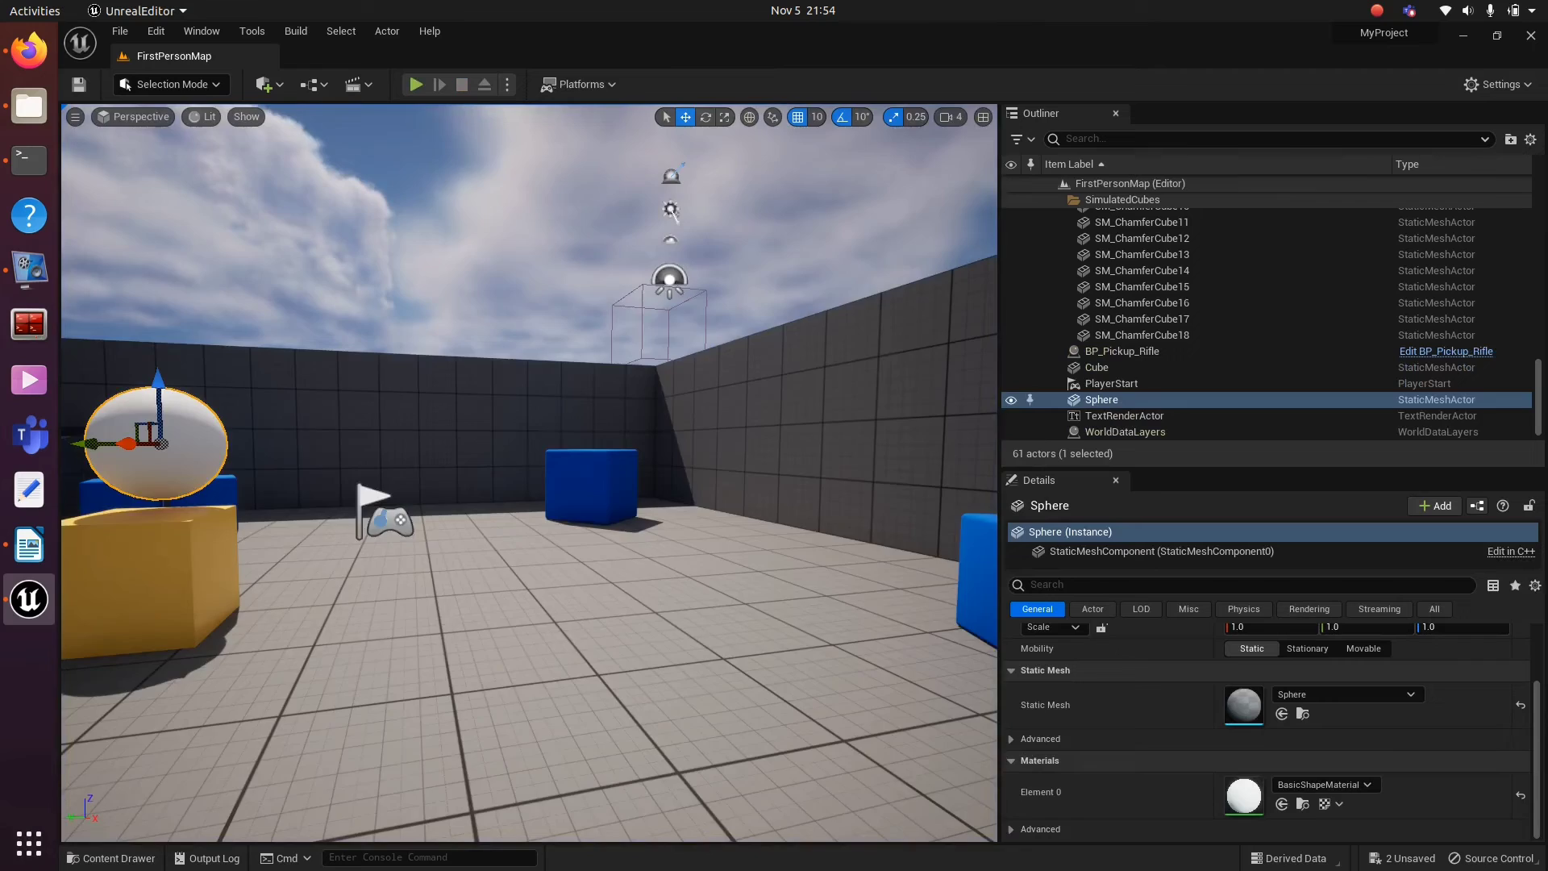
pyautogui.moveTo(529, 471); pyautogui.dragTo(363, 520, button='right')
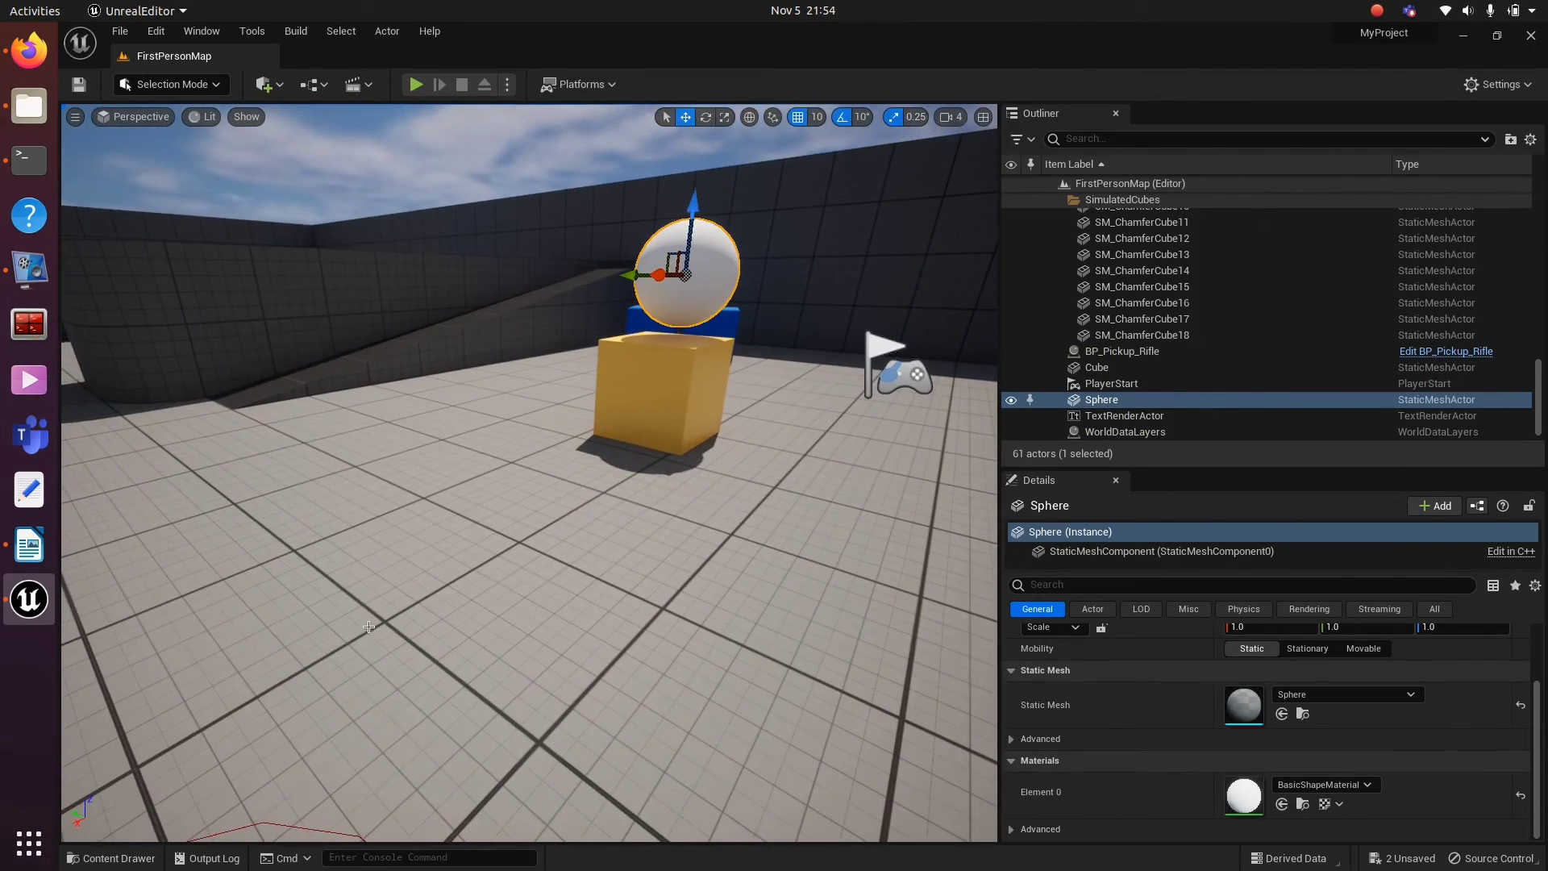